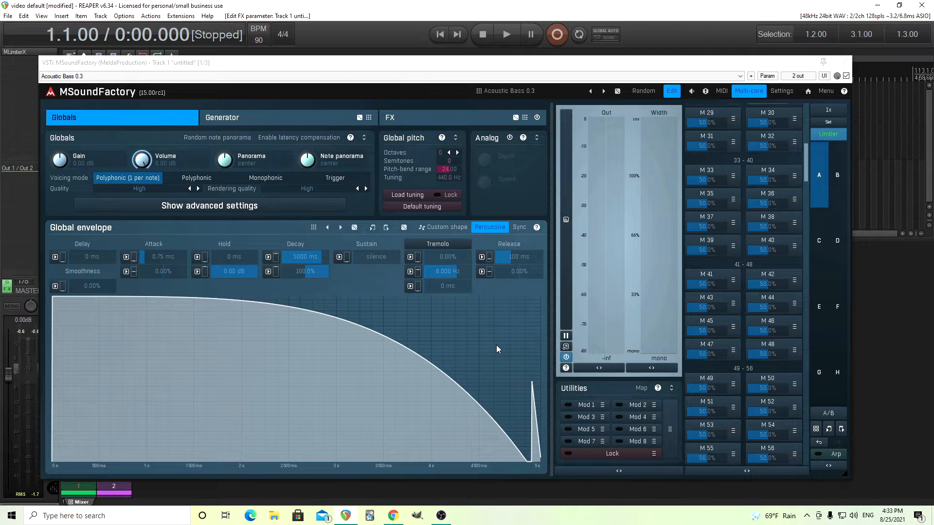
# - Compare the global settings and envelopes stored in slots A and B, finishing on slot B
pyautogui.click(837, 174)
pyautogui.click(130, 122)
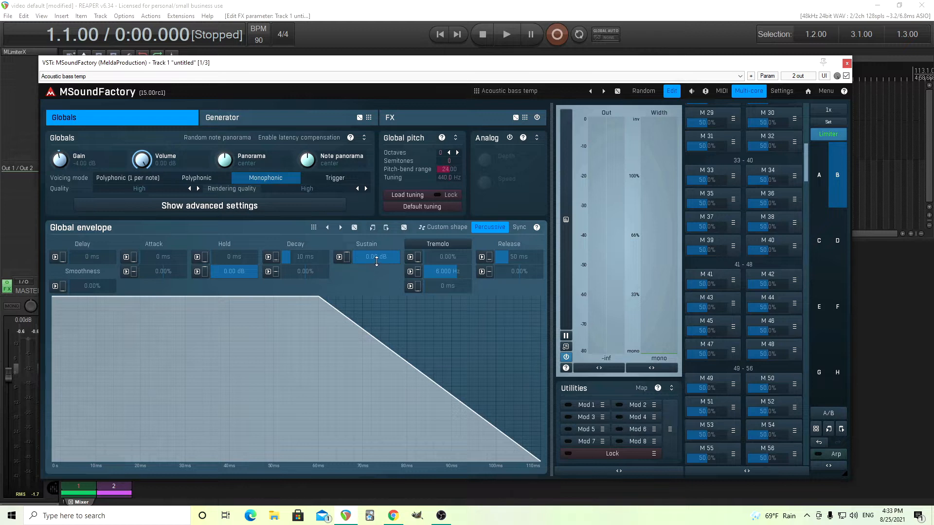
pyautogui.click(814, 175)
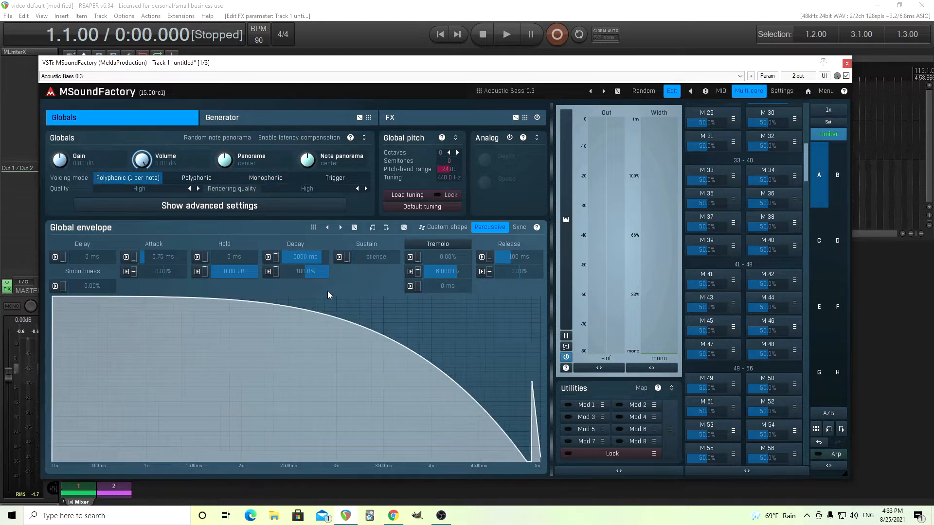
pyautogui.click(842, 175)
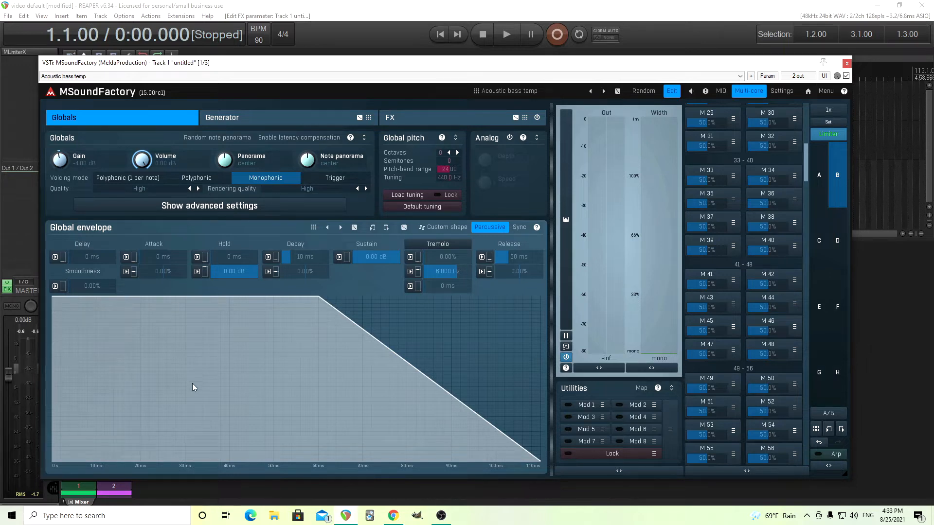
# - Rename the Drum Synthesizer module at the start of the generator chain as "exciter"
pyautogui.click(266, 125)
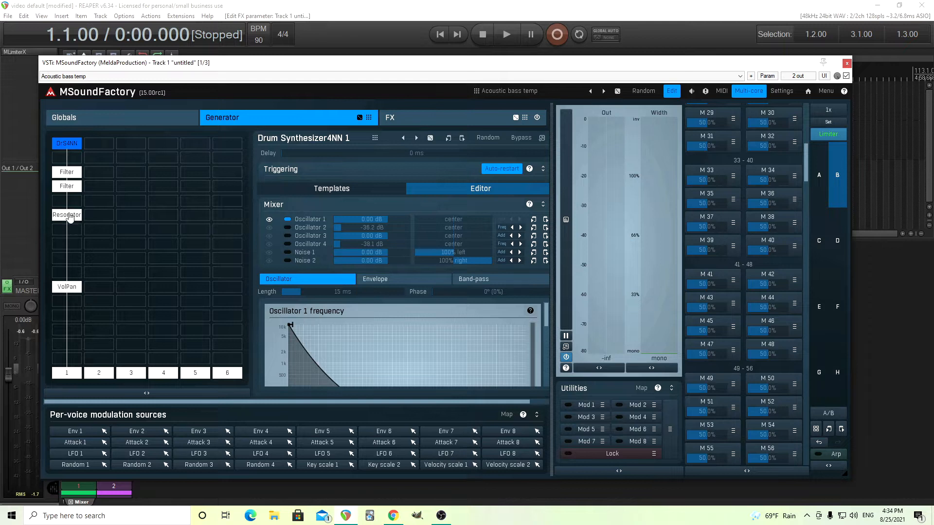
pyautogui.rightClick(70, 148)
pyautogui.click(321, 248)
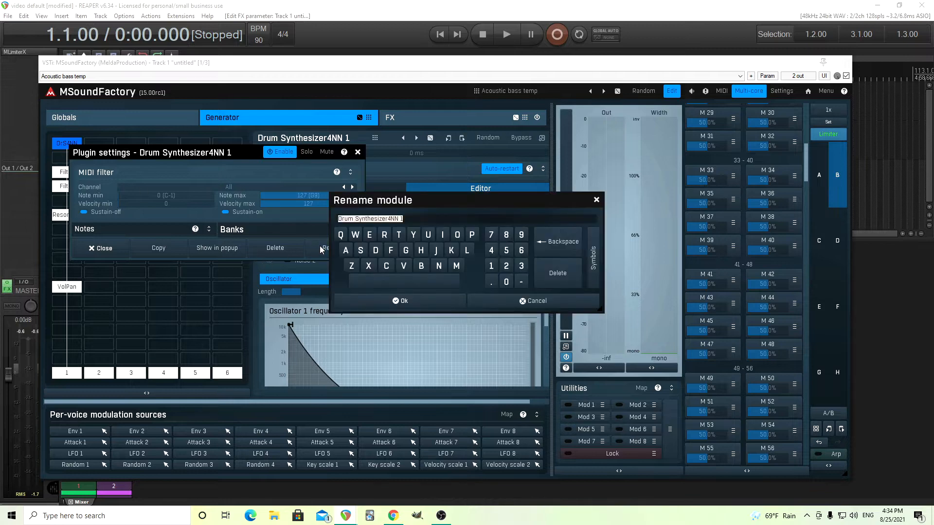
pyautogui.write('exciter')
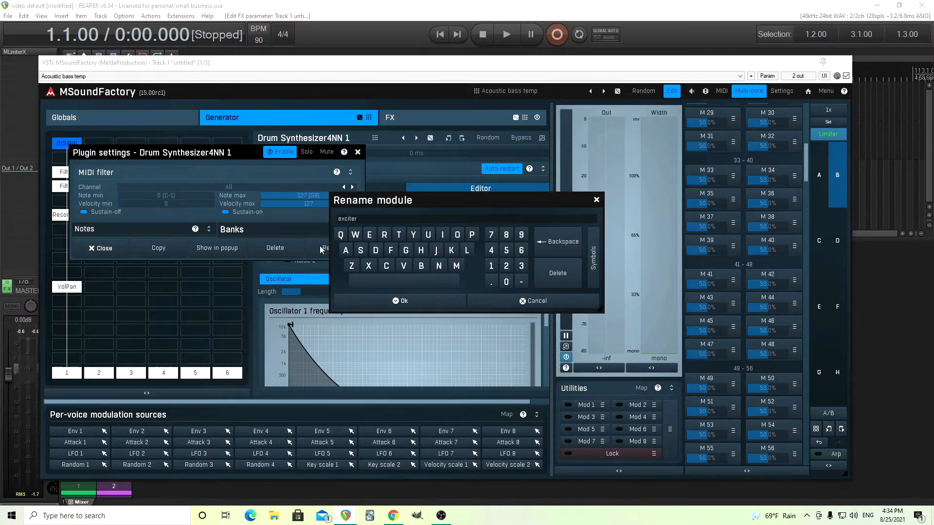
pyautogui.click(400, 302)
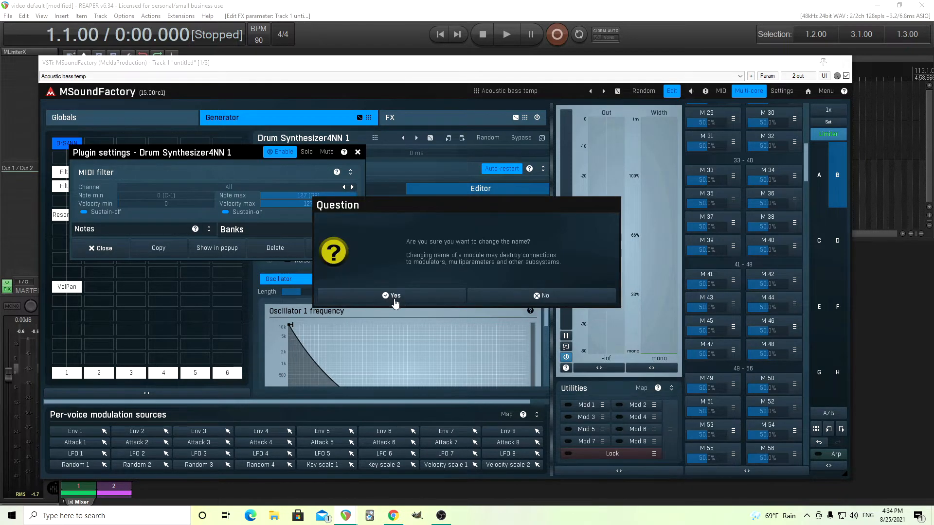
pyautogui.click(394, 298)
pyautogui.click(358, 152)
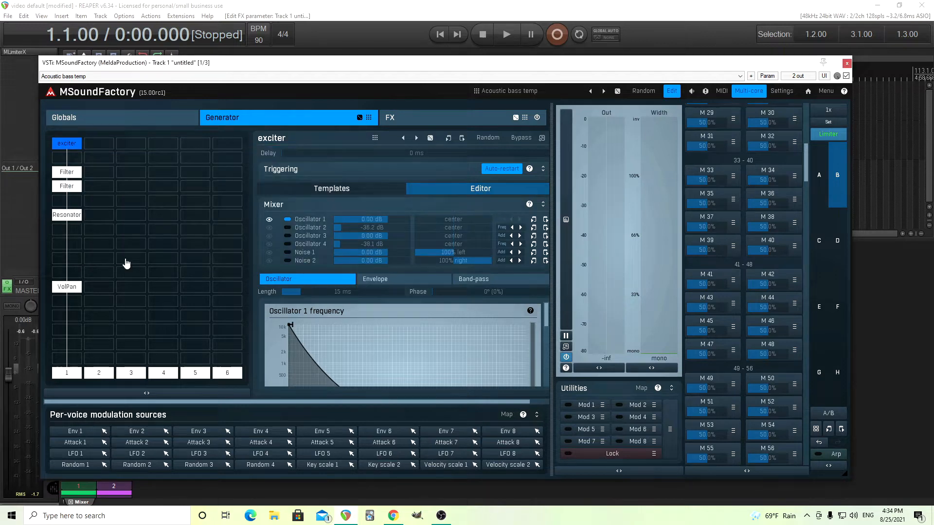
# - Disable both filter modules and the resonator in the generator chain so only the exciter is heard
pyautogui.click(68, 188)
pyautogui.click(68, 174)
pyautogui.click(66, 215)
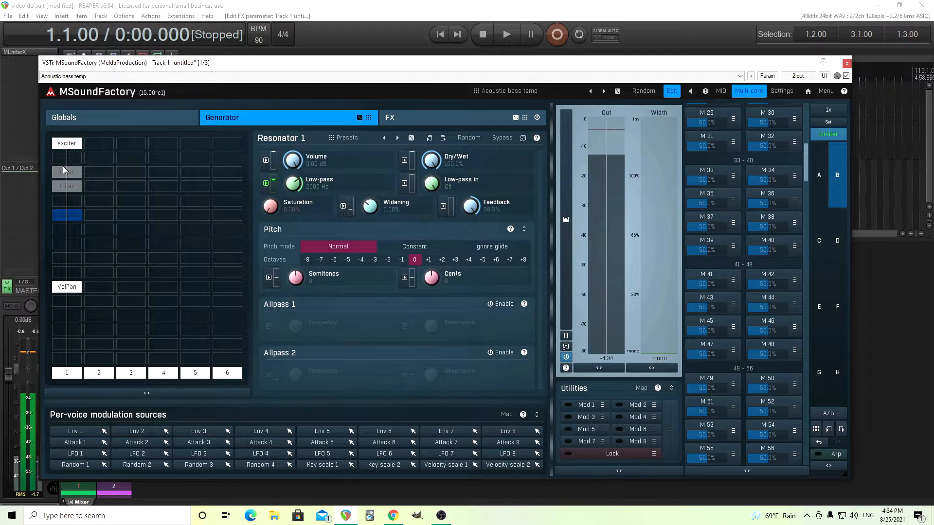
# - Open the exciter in its own window and examine Oscillator 1's frequency curve and signal shape
pyautogui.click(73, 143)
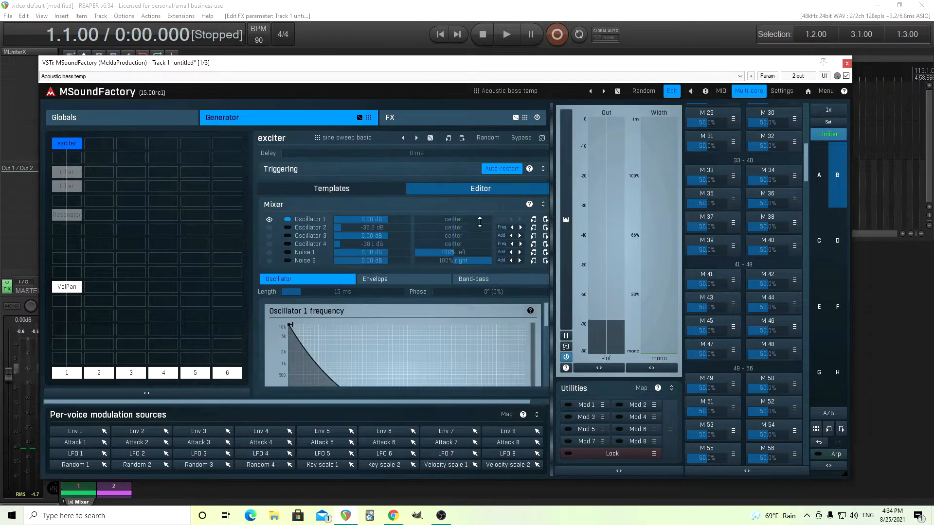
pyautogui.click(541, 138)
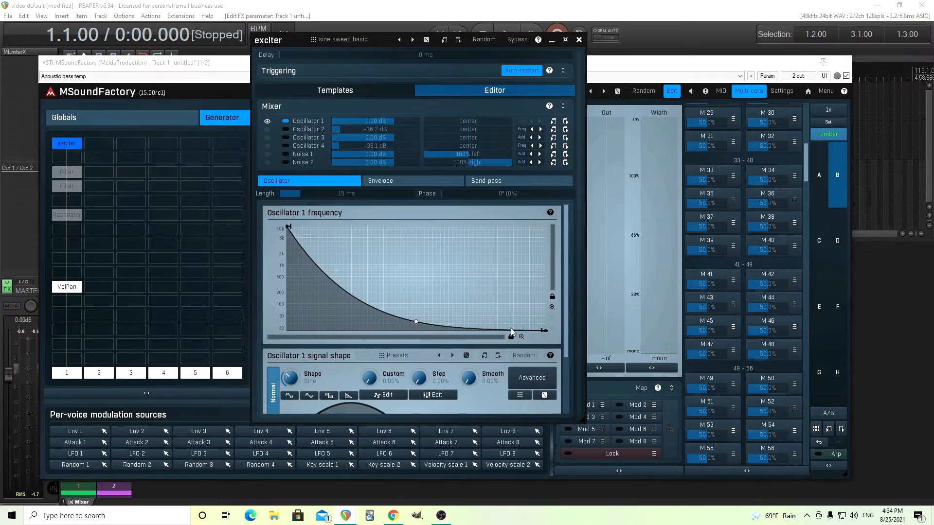
pyautogui.scroll(-2, 579, 382)
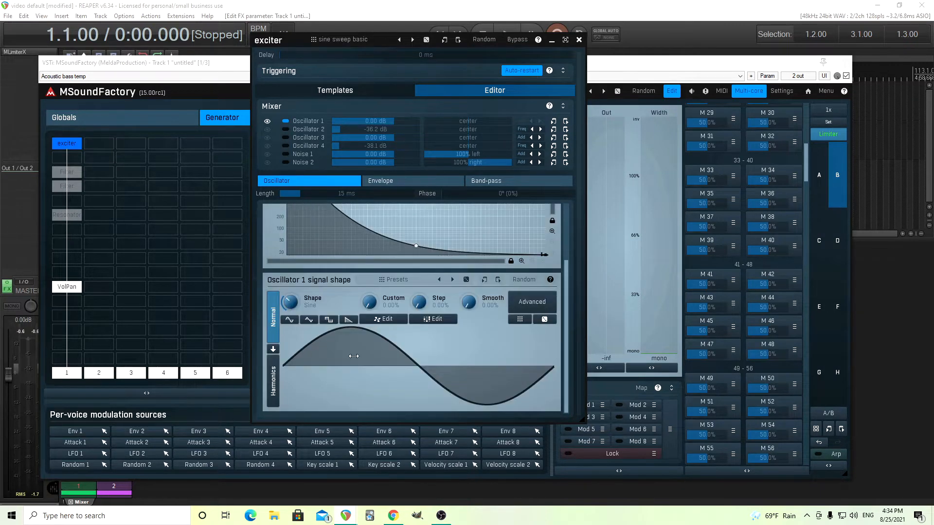
pyautogui.scroll(2, 568, 300)
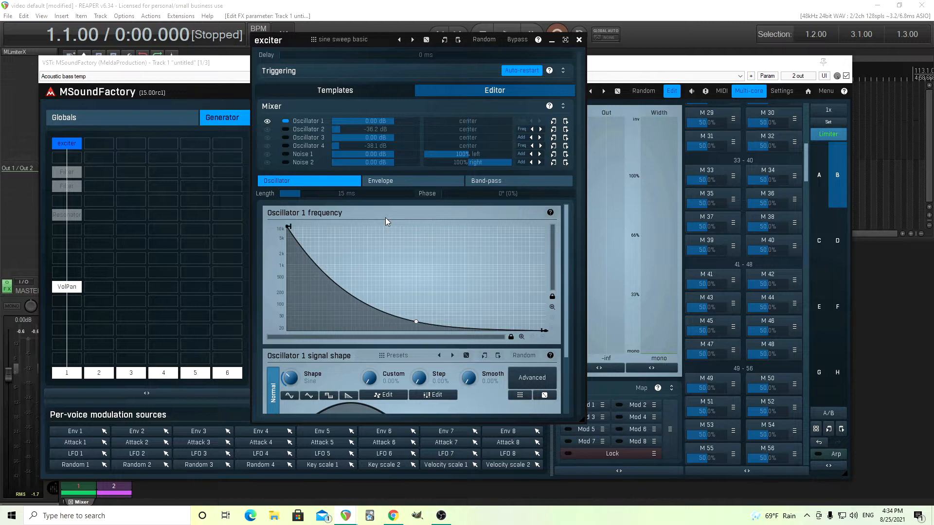
# - Use Noise 1 instead of Oscillator 1 as the exciter's source and set its length to 250 ms
pyautogui.click(267, 156)
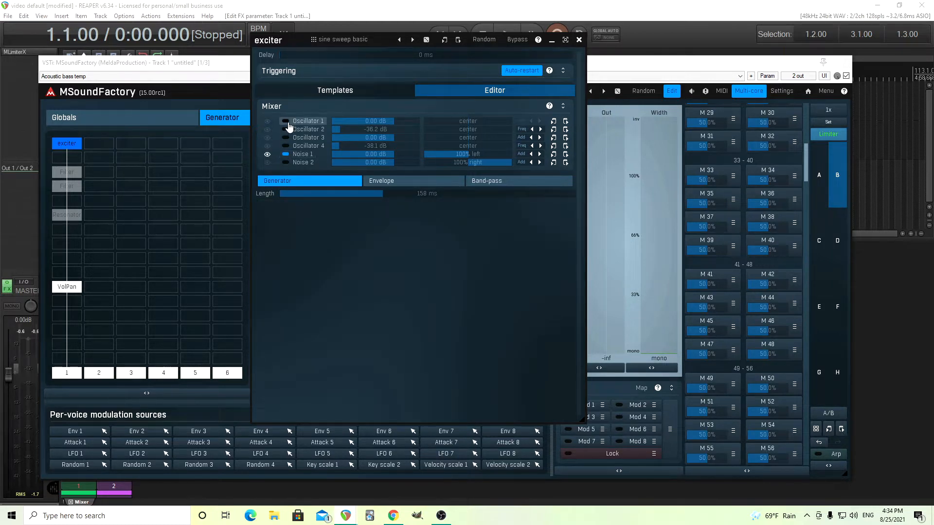
pyautogui.doubleClick(378, 195)
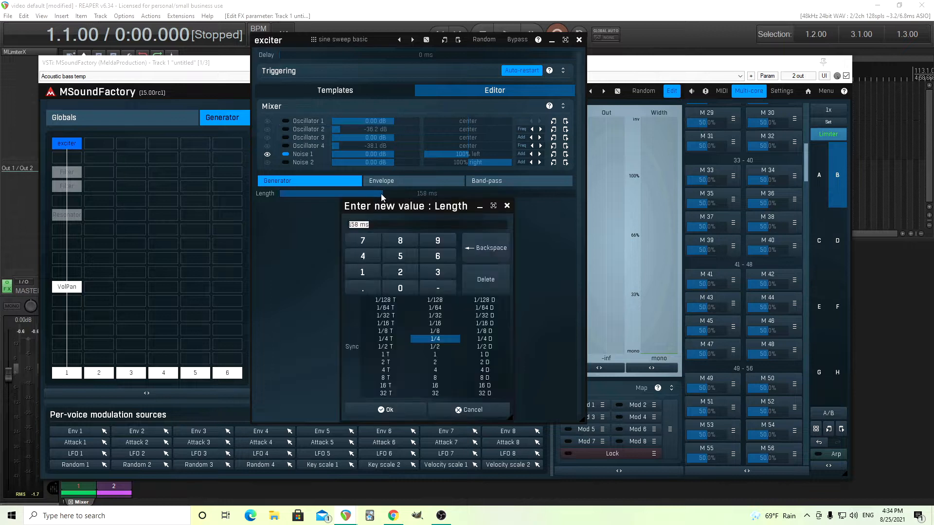
pyautogui.click(400, 272)
pyautogui.click(397, 260)
pyautogui.click(400, 288)
pyautogui.click(409, 414)
# - Try a curved fade to silence on the Noise 1 envelope, and return its end point to 0 dB
pyautogui.click(417, 182)
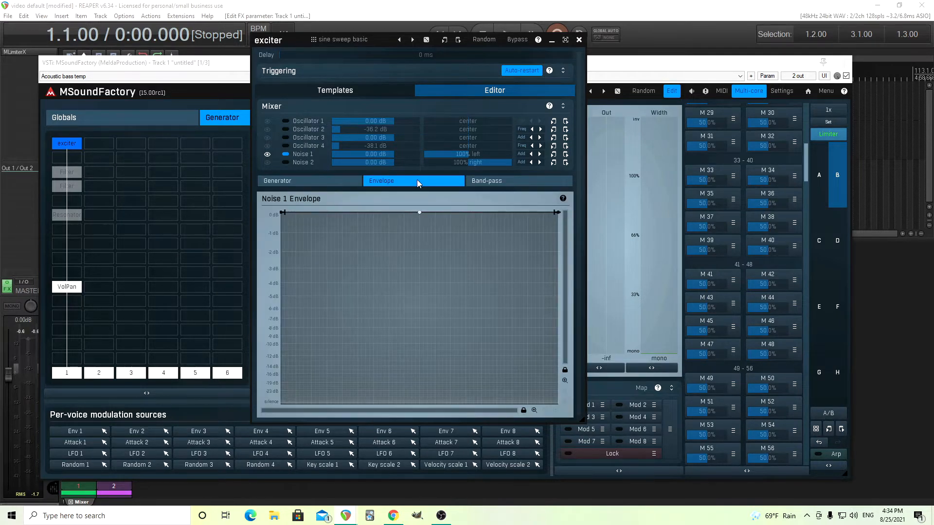
pyautogui.moveTo(557, 213); pyautogui.dragTo(558, 404)
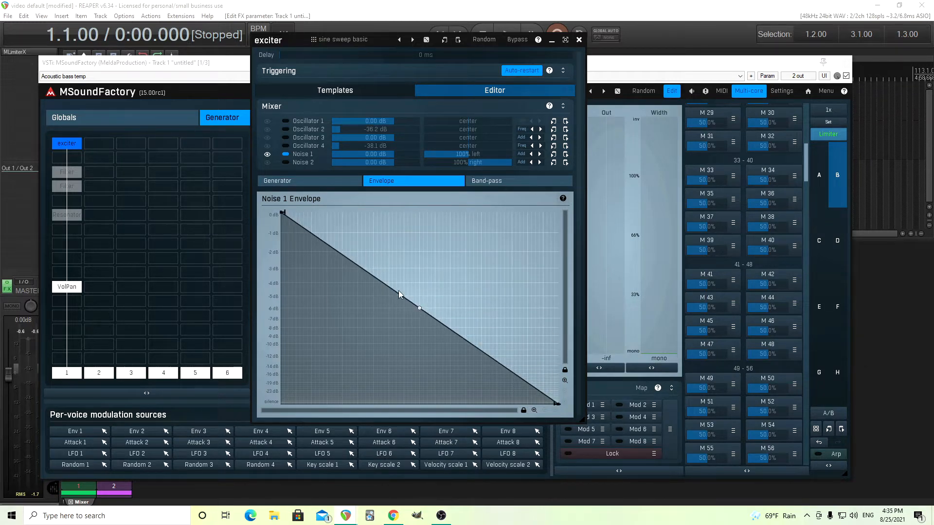
pyautogui.moveTo(419, 313); pyautogui.dragTo(420, 232)
pyautogui.moveTo(554, 406); pyautogui.dragTo(557, 218)
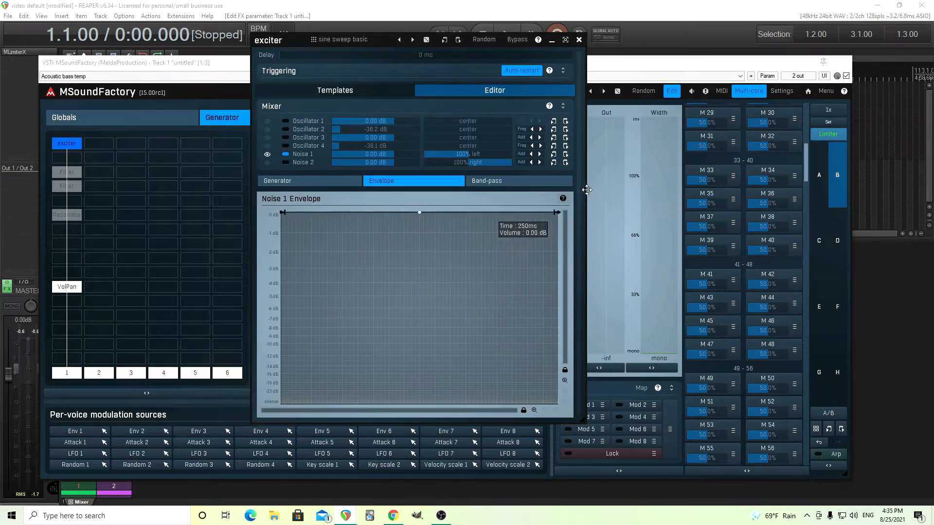
# - Turn off Noise 1's high-pass filter and shape its envelope as a convex decay ending in silence
pyautogui.click(532, 182)
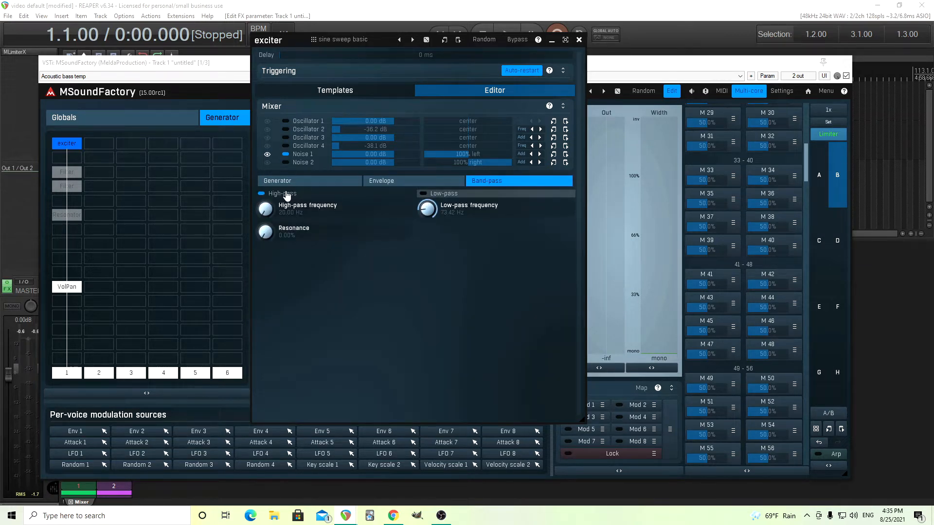
pyautogui.click(379, 183)
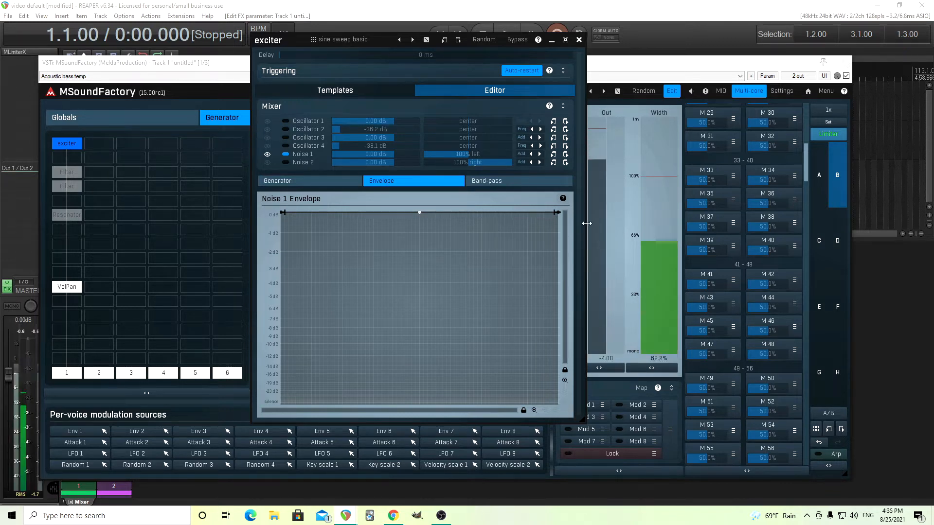
pyautogui.moveTo(557, 212); pyautogui.dragTo(557, 404)
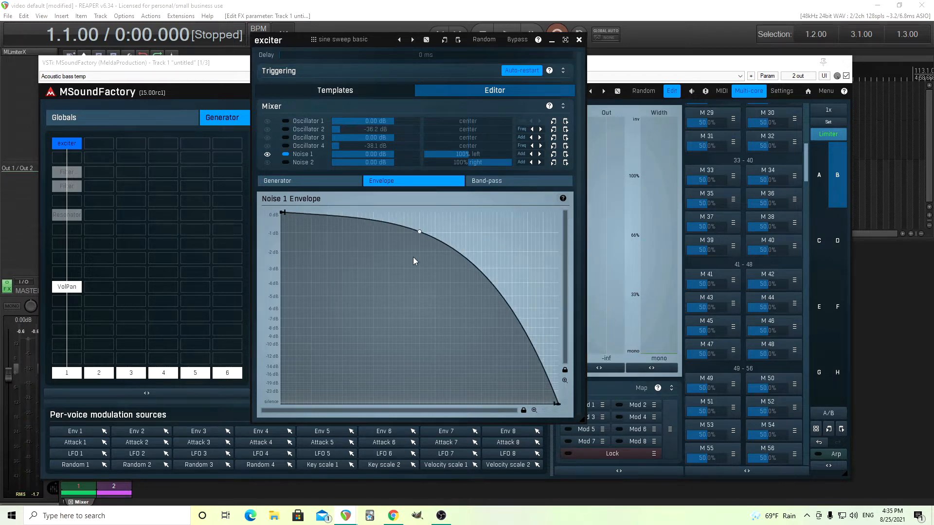
pyautogui.moveTo(419, 233); pyautogui.dragTo(421, 222)
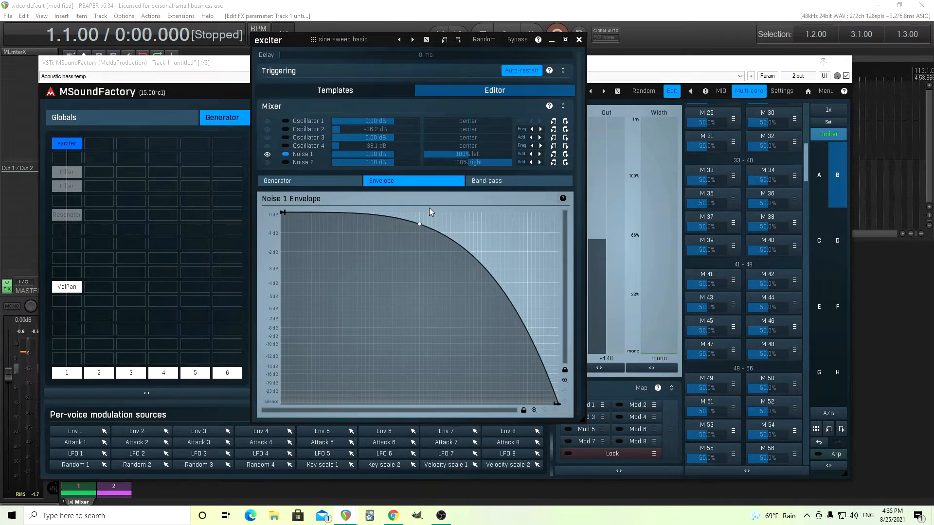
# - Switch on Noise 1's high-pass and low-pass filters and adjust both cutoff frequencies
pyautogui.click(499, 183)
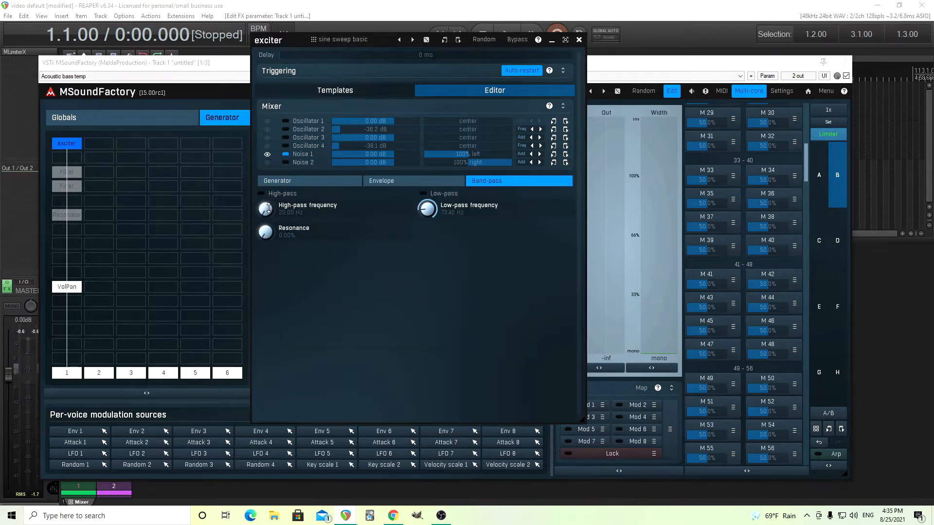
pyautogui.click(261, 193)
pyautogui.moveTo(265, 209); pyautogui.dragTo(265, 201)
pyautogui.doubleClick(434, 210)
pyautogui.click(423, 194)
pyautogui.moveTo(430, 210); pyautogui.dragTo(430, 217)
# - Re-enable Oscillator 1 alongside the noise and lower its sweep's starting frequency to about 1 kHz
pyautogui.click(286, 122)
pyautogui.moveTo(393, 121); pyautogui.dragTo(394, 121)
pyautogui.click(268, 123)
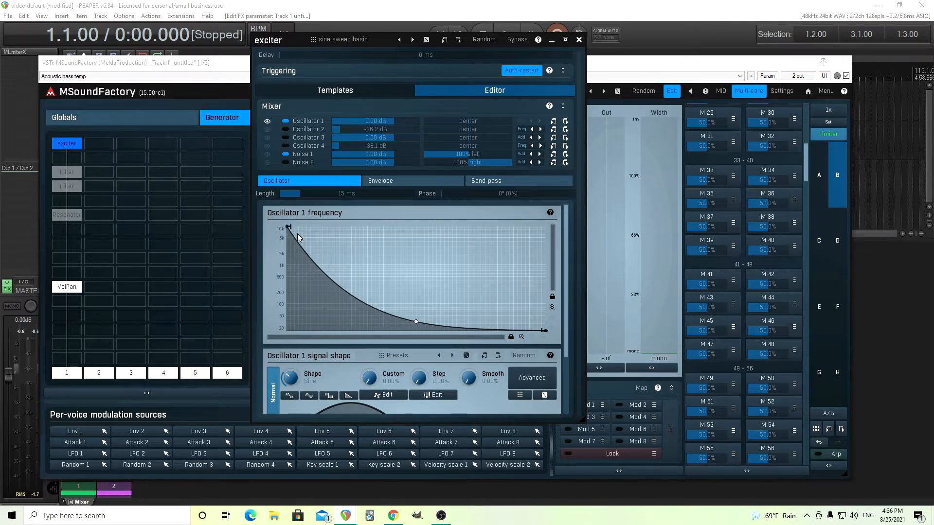
pyautogui.moveTo(287, 228); pyautogui.dragTo(282, 268)
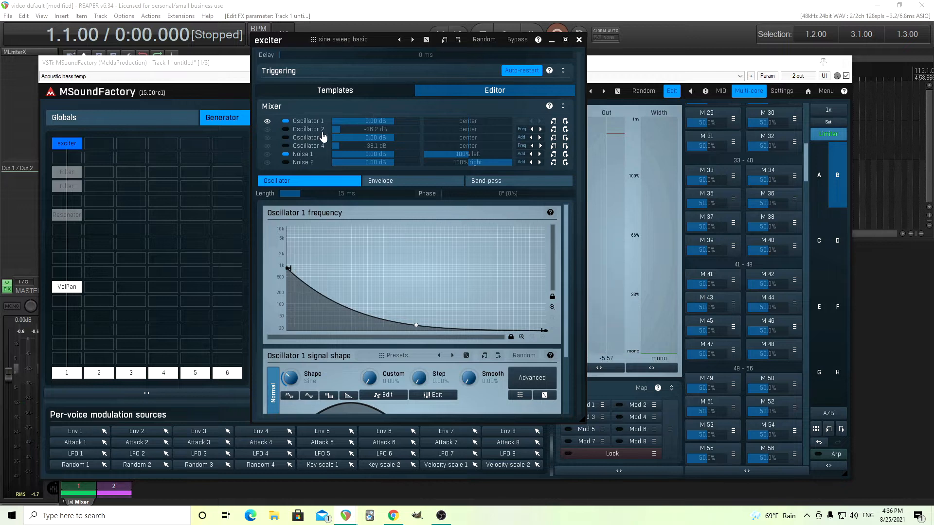
# - Lower Oscillator 1's level to about -6.3 dB, reset Noise 1's panorama, and close the exciter window
pyautogui.moveTo(377, 119); pyautogui.dragTo(378, 129)
pyautogui.doubleClick(478, 154)
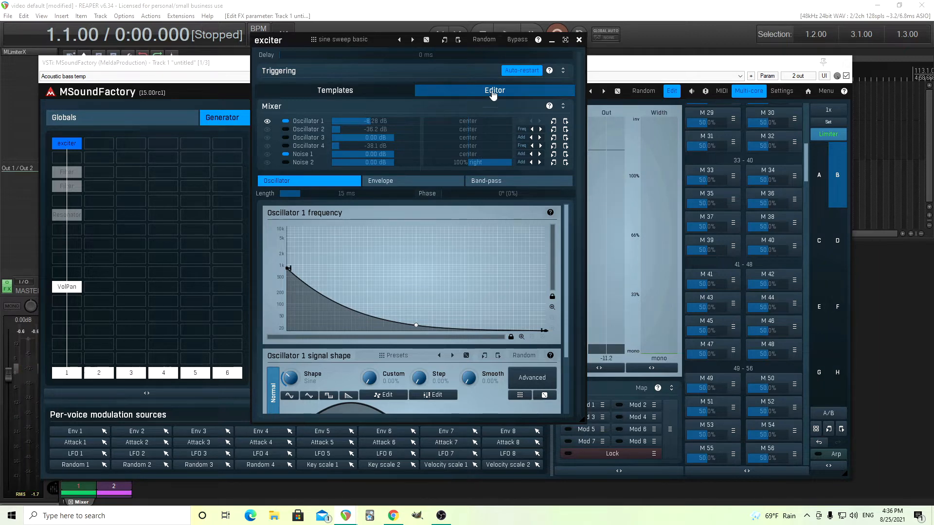
pyautogui.click(579, 40)
# - Re-enable both filter modules and the resonator in the generator chain
pyautogui.click(67, 178)
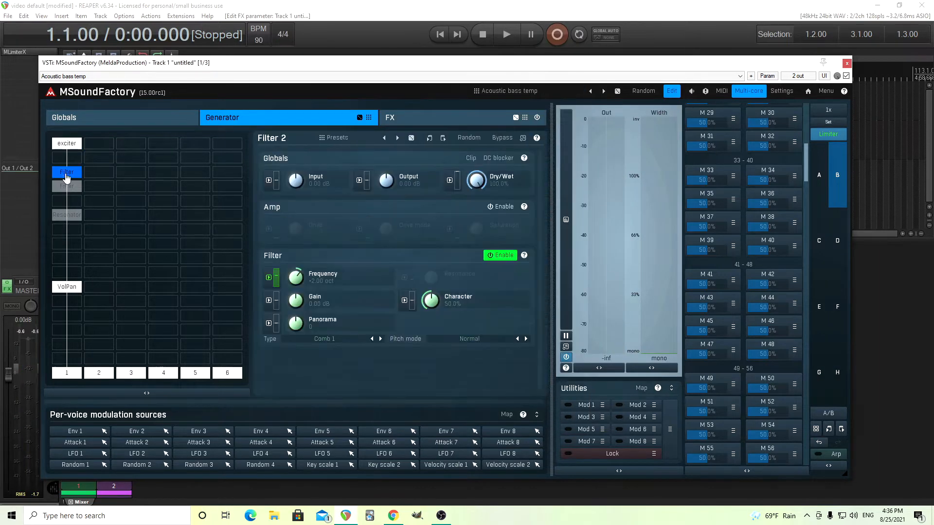
pyautogui.click(68, 189)
pyautogui.click(71, 219)
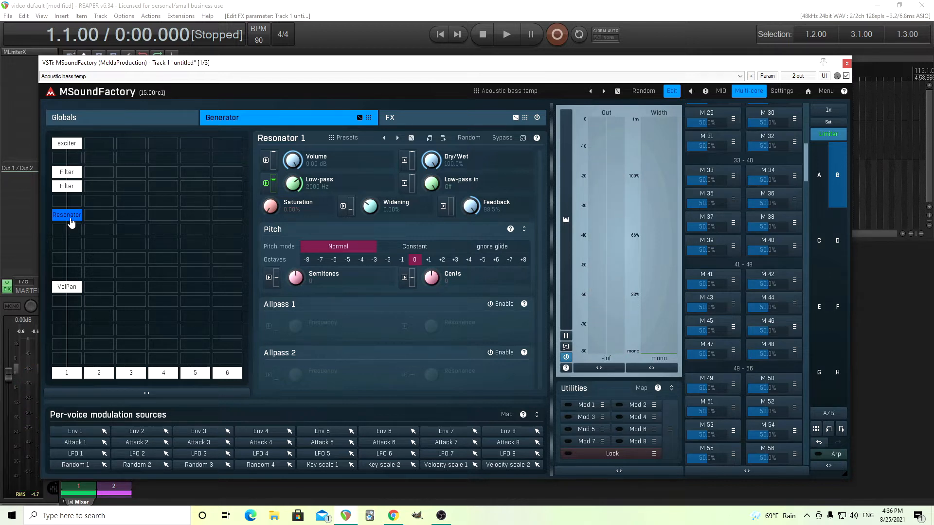
# - Audition different frequencies on the upper comb filter and restore its frequency to +2.00 oct
pyautogui.click(61, 174)
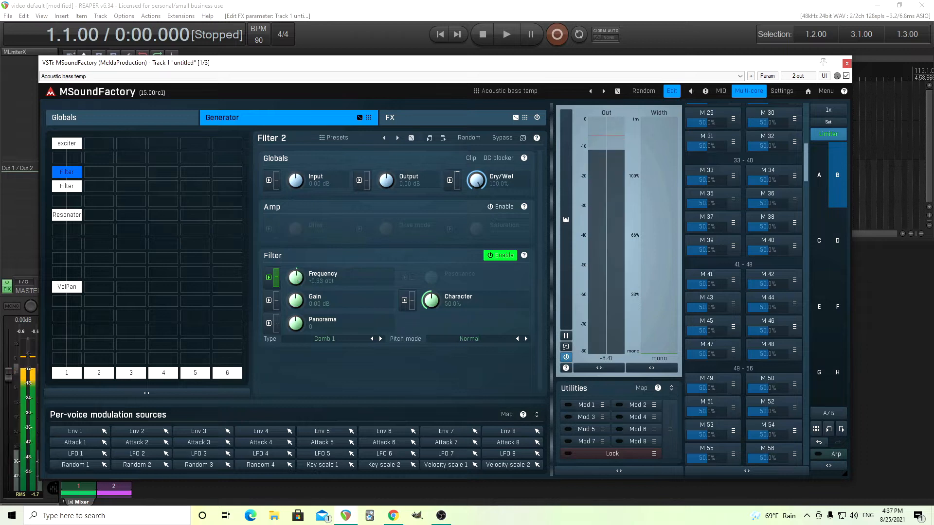
pyautogui.moveTo(299, 277); pyautogui.dragTo(299, 266)
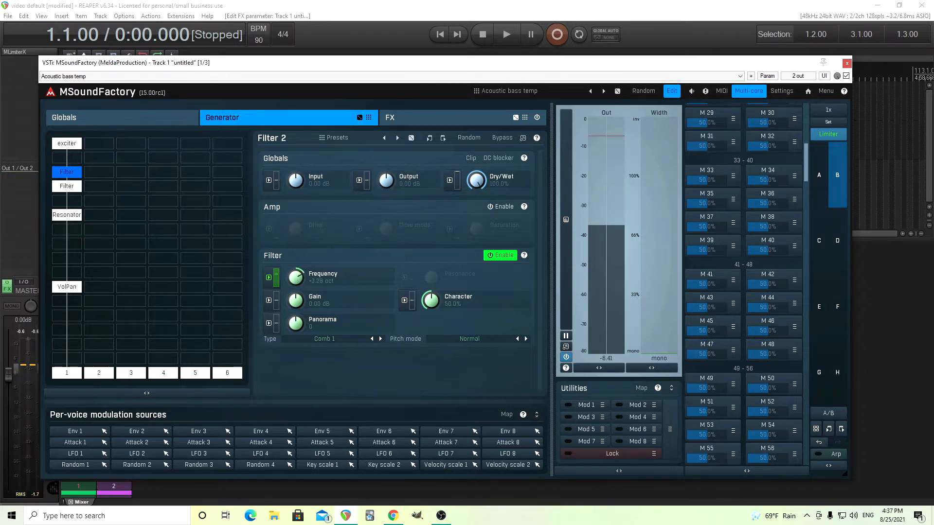
pyautogui.doubleClick(296, 277)
pyautogui.click(302, 366)
pyautogui.click(310, 398)
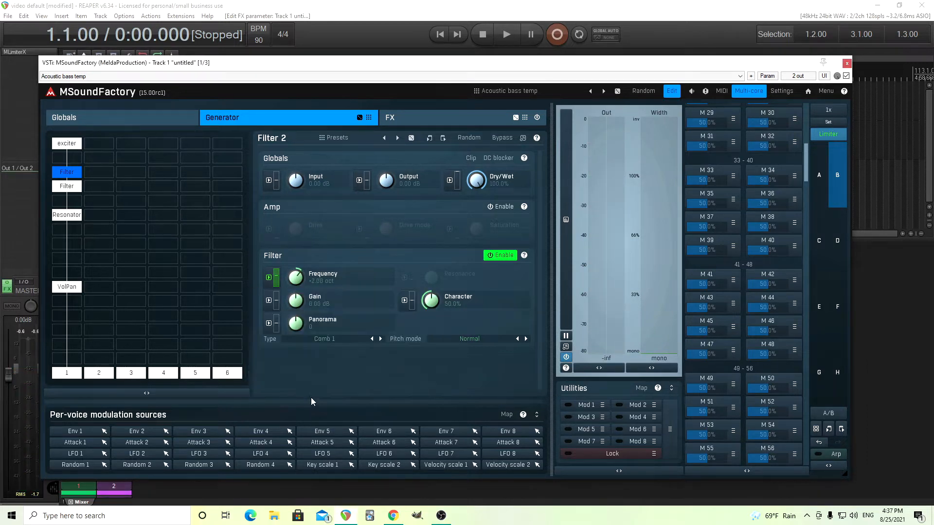
# - Rename the Filter 2 module below the exciter as "Pluck pos"
pyautogui.rightClick(77, 172)
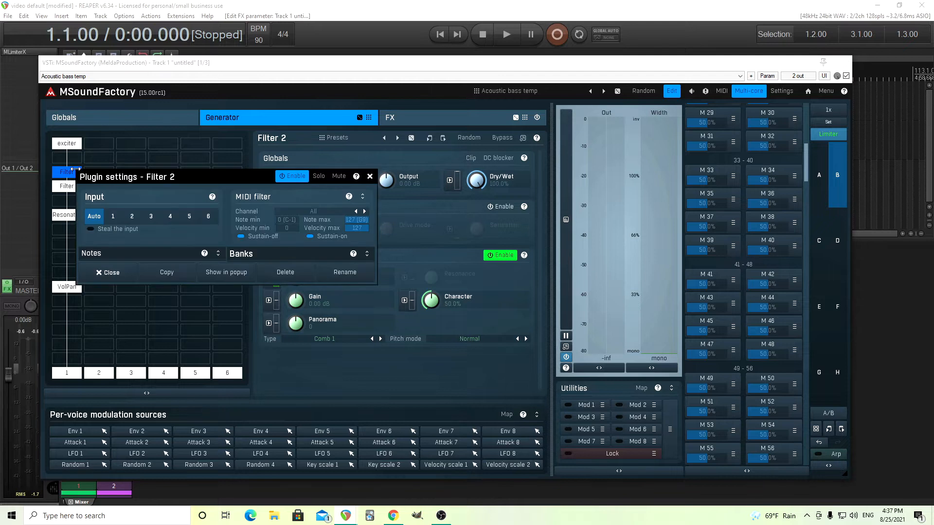
pyautogui.click(359, 280)
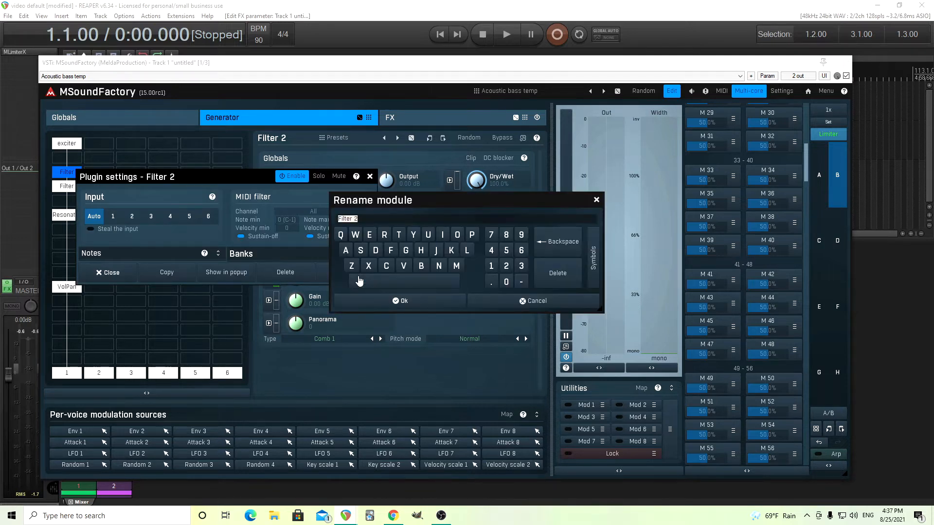
pyautogui.write('Pluck pos')
pyautogui.click(402, 301)
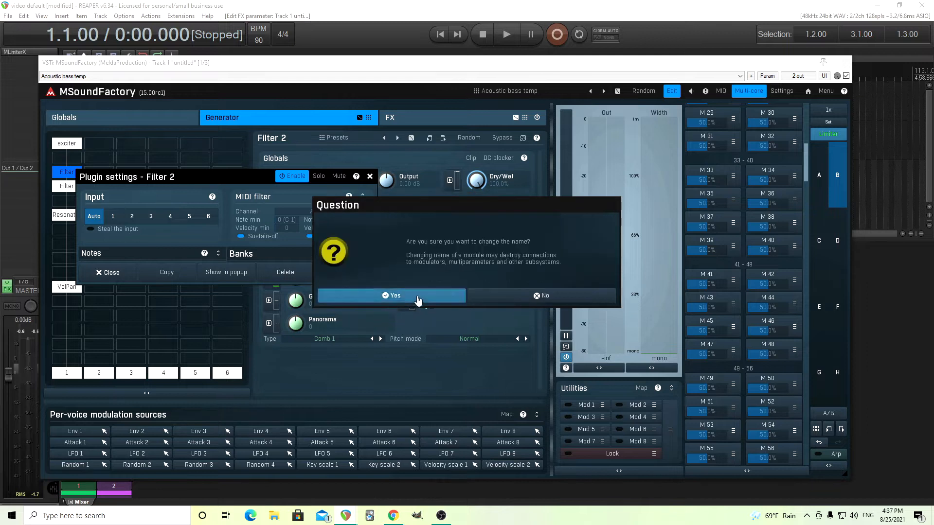
pyautogui.click(401, 304)
pyautogui.click(370, 177)
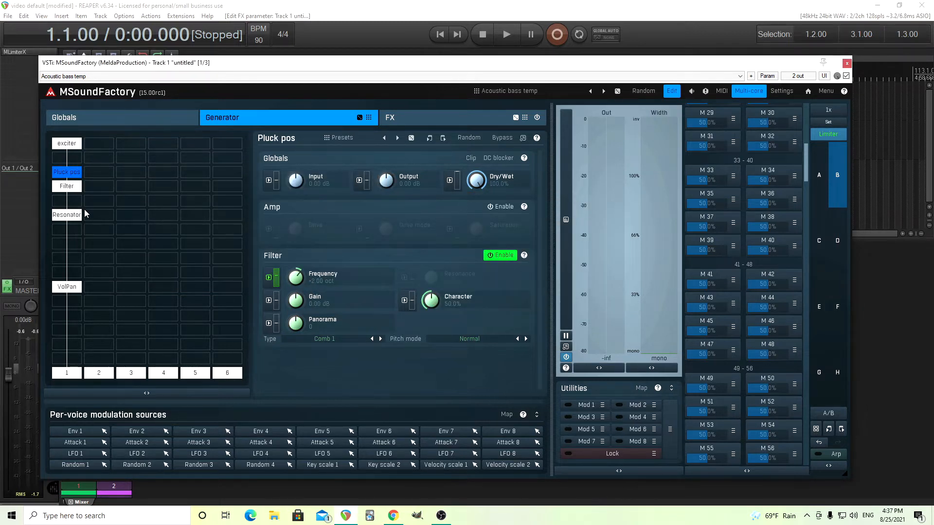
# - Lower the Filter 1 module's frequency to -8.00 oct and set its frequency modulation depth to about 62.20%
pyautogui.click(70, 188)
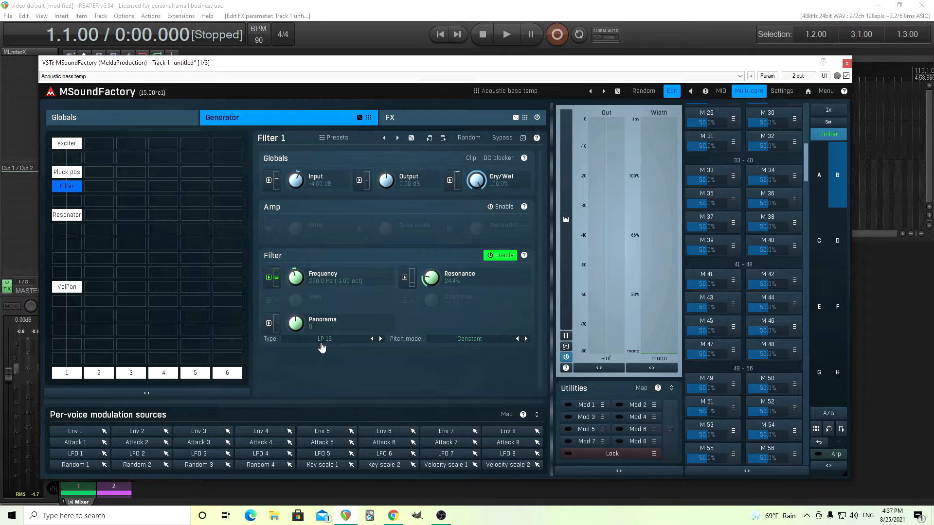
pyautogui.moveTo(295, 278); pyautogui.dragTo(286, 295)
pyautogui.click(271, 277)
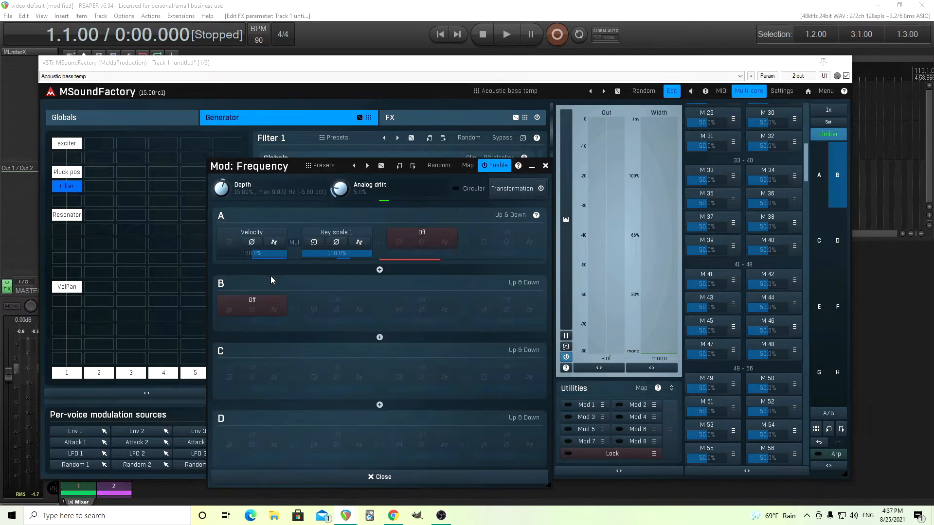
pyautogui.moveTo(225, 188); pyautogui.dragTo(225, 154)
# - Remove Velocity and Key scale 1 from the filter frequency modulation and assign Attack 1 as its source
pyautogui.click(258, 231)
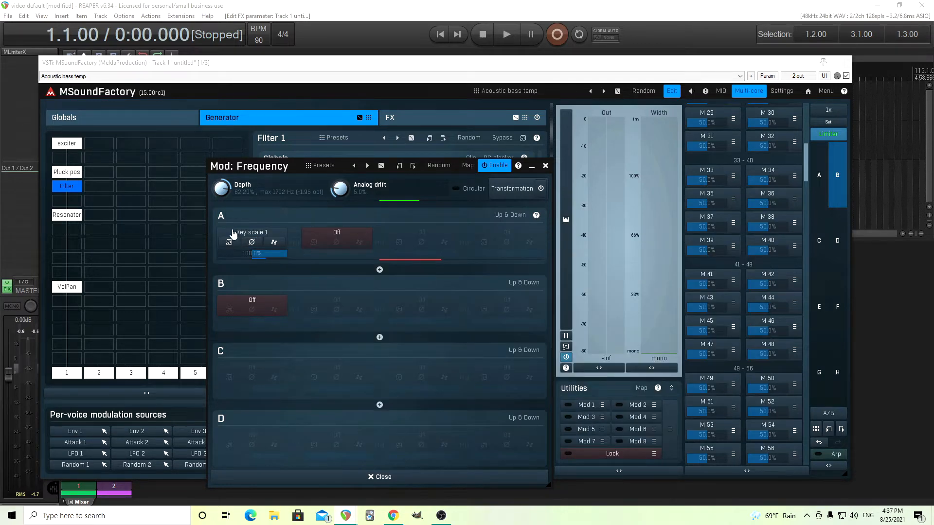
pyautogui.click(233, 234)
pyautogui.click(242, 283)
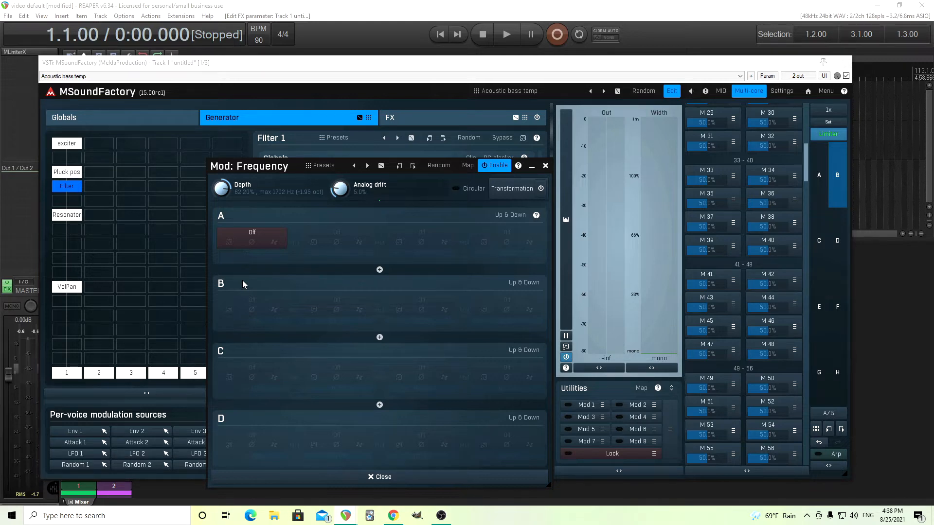
pyautogui.click(239, 235)
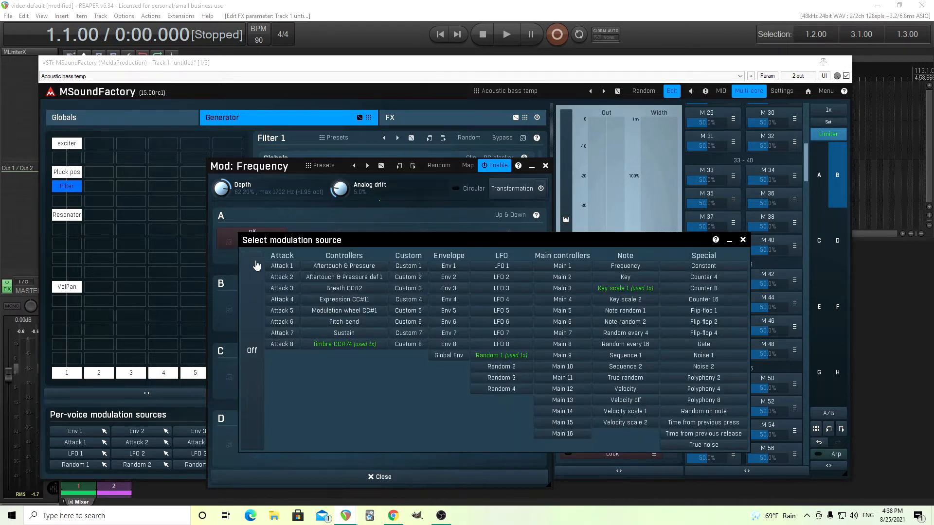
pyautogui.click(277, 267)
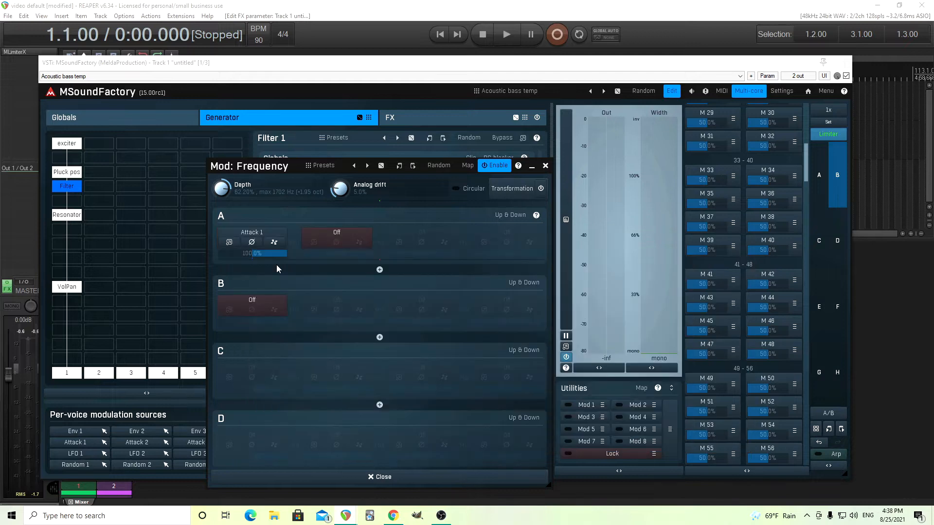
# - Set Attack 1's time to 150 ms
pyautogui.click(230, 249)
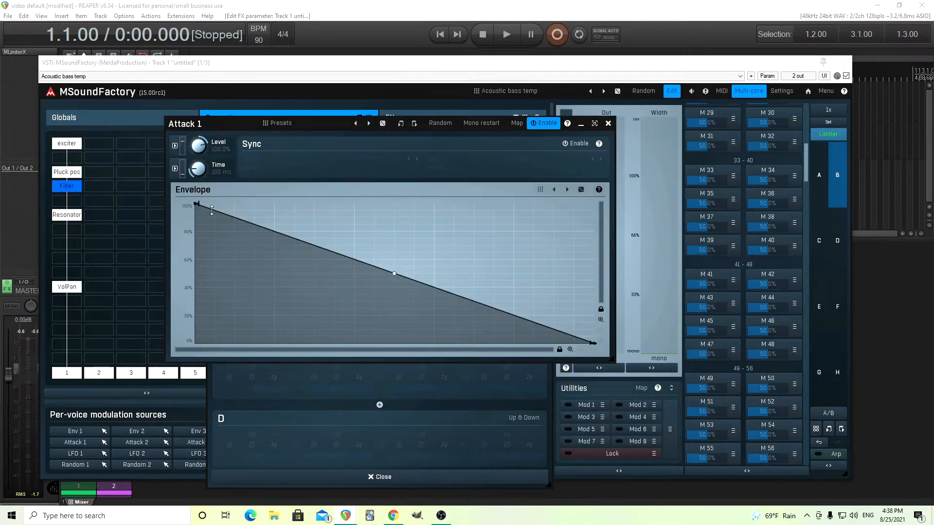
pyautogui.doubleClick(198, 169)
pyautogui.write('15')
pyautogui.click(185, 269)
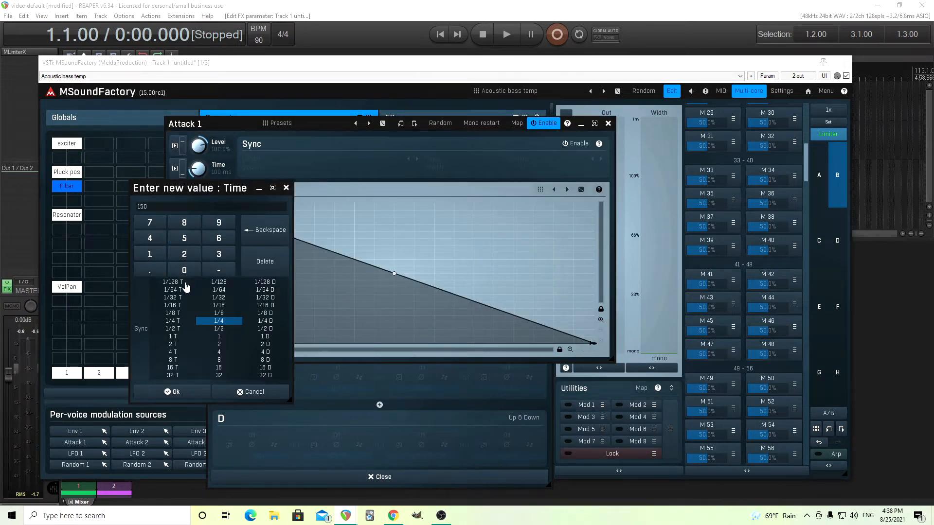
pyautogui.click(194, 391)
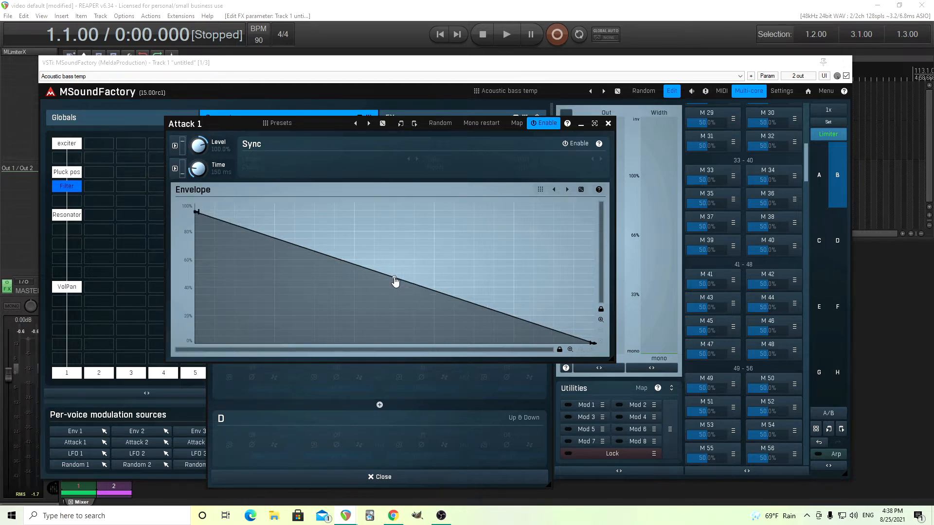
# - Bend Attack 1's envelope into a concave decay starting at 100%, and close the envelope and frequency modulation windows
pyautogui.moveTo(196, 205)
pyautogui.mouseDown()
pyautogui.moveTo(194, 212)
pyautogui.moveTo(196, 204)
pyautogui.mouseUp()
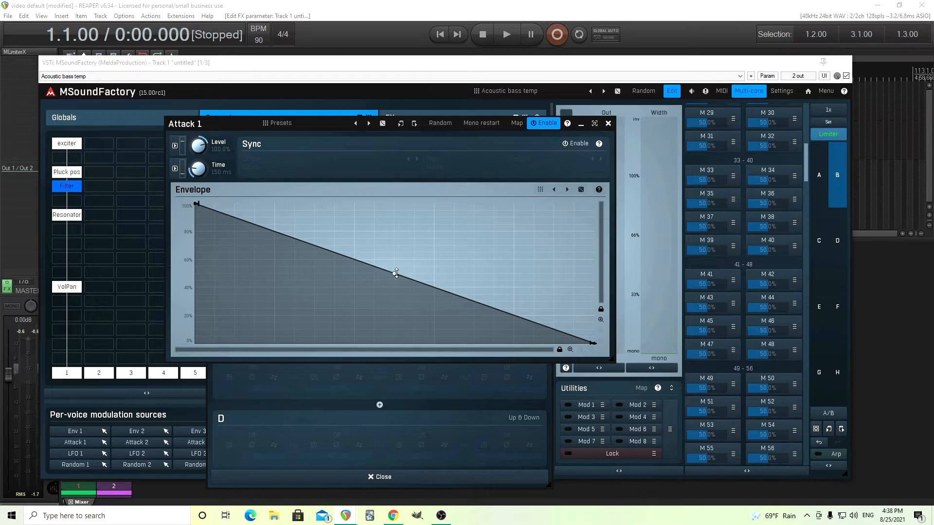
pyautogui.moveTo(395, 279); pyautogui.dragTo(389, 329)
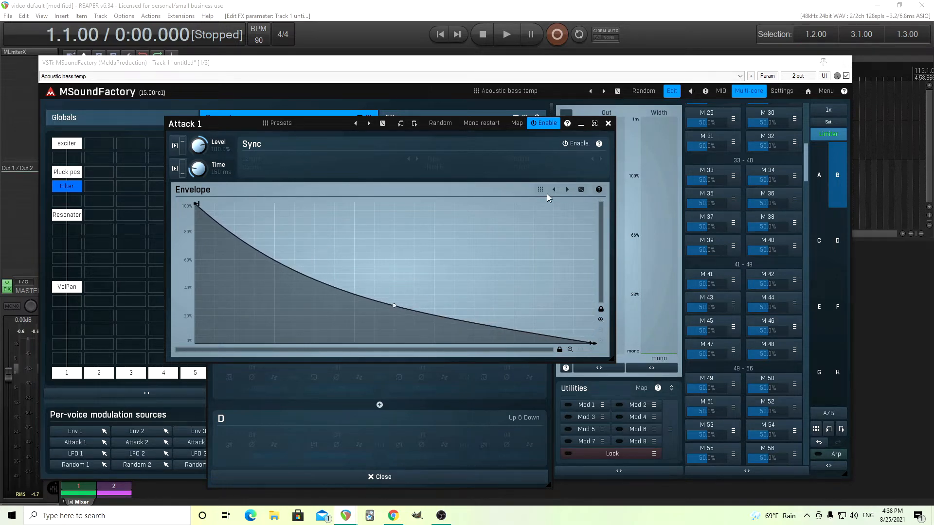
pyautogui.click(608, 123)
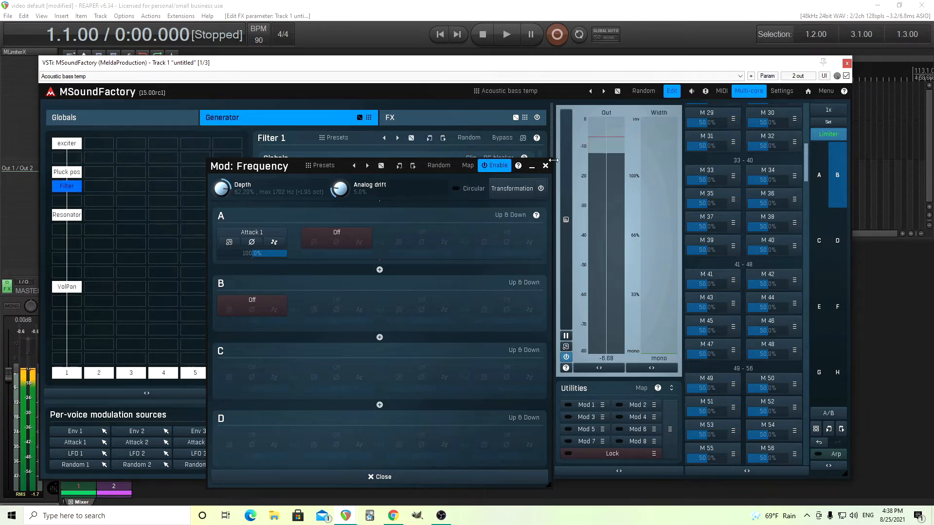
pyautogui.click(545, 166)
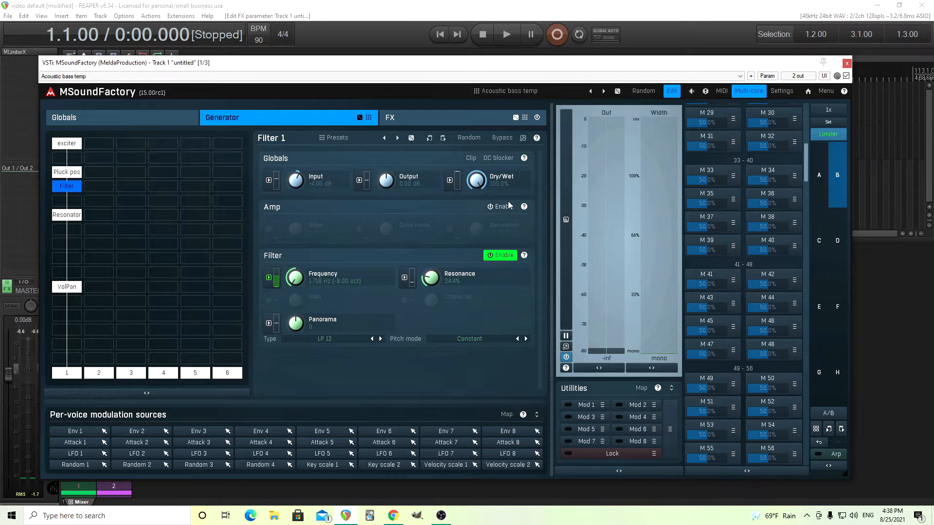
# - Audition the bass with Filter 1's filter section off and on, and review Attack 1's envelope and Mono restart option
pyautogui.click(509, 262)
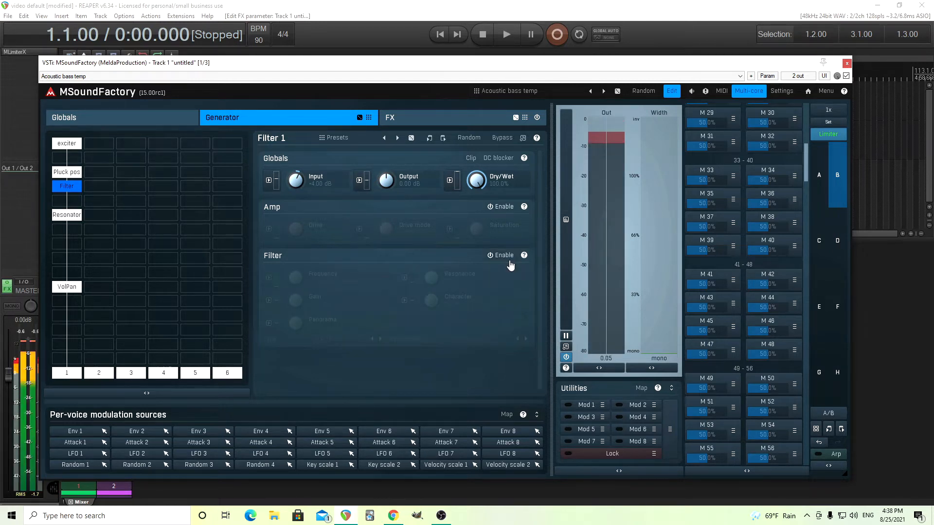
pyautogui.click(510, 263)
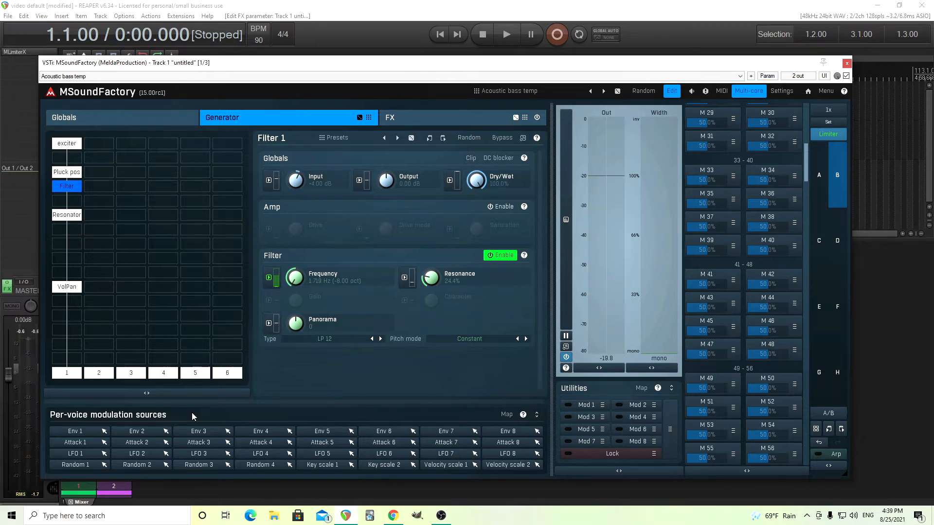
pyautogui.click(78, 443)
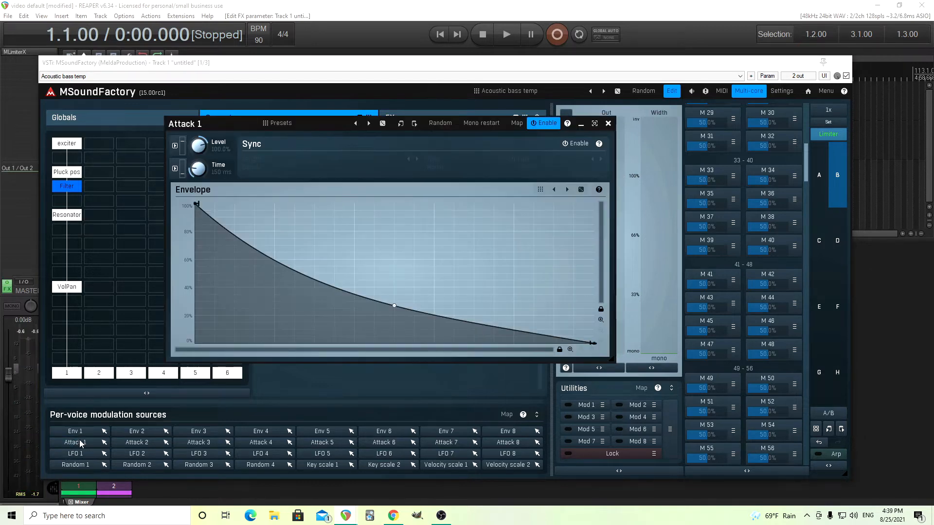
pyautogui.click(482, 123)
pyautogui.click(608, 123)
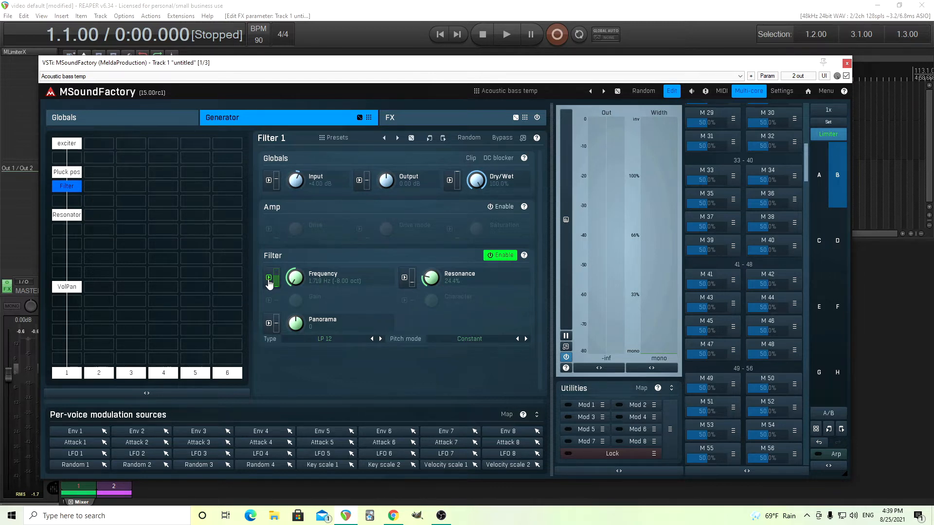
# - Switch to the Acoustic Bass 0.3 preset in slot A and view the modulation settings of its resonator's low-pass
pyautogui.click(71, 217)
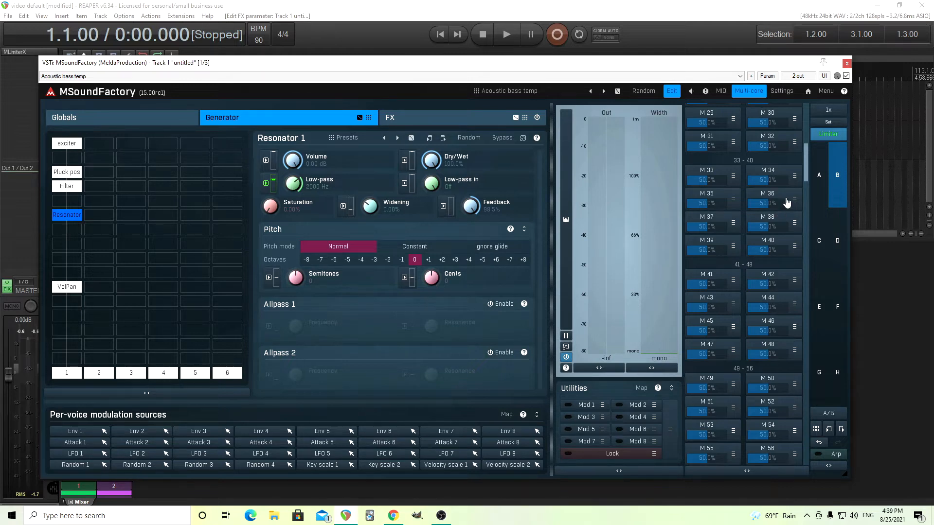
pyautogui.click(818, 177)
pyautogui.click(265, 117)
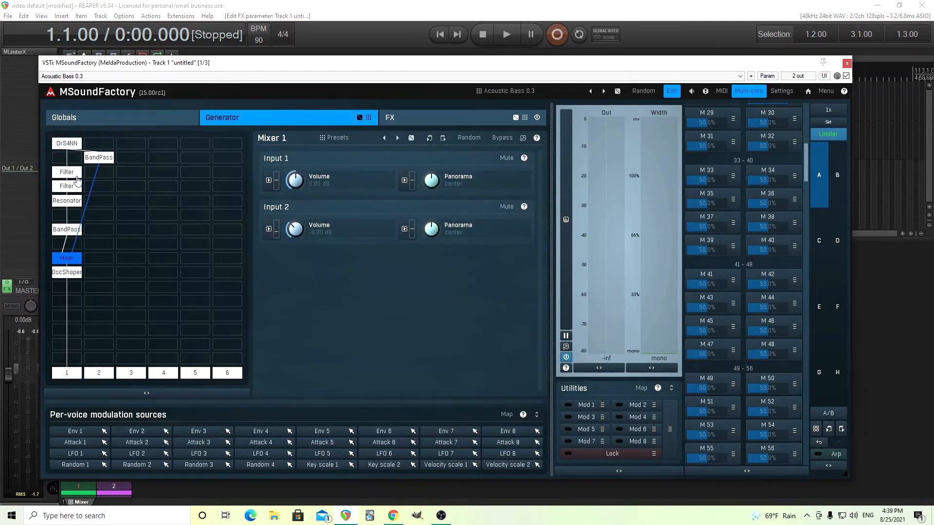
pyautogui.click(71, 203)
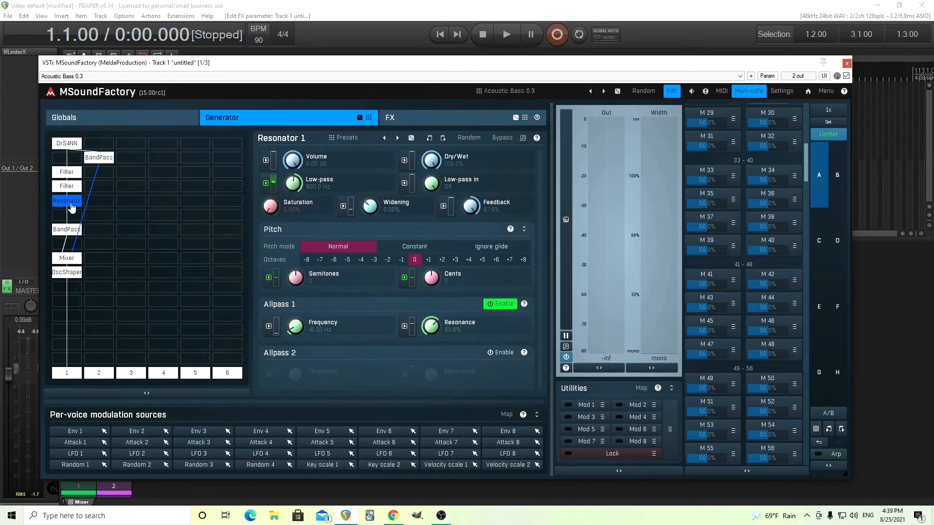
pyautogui.click(267, 184)
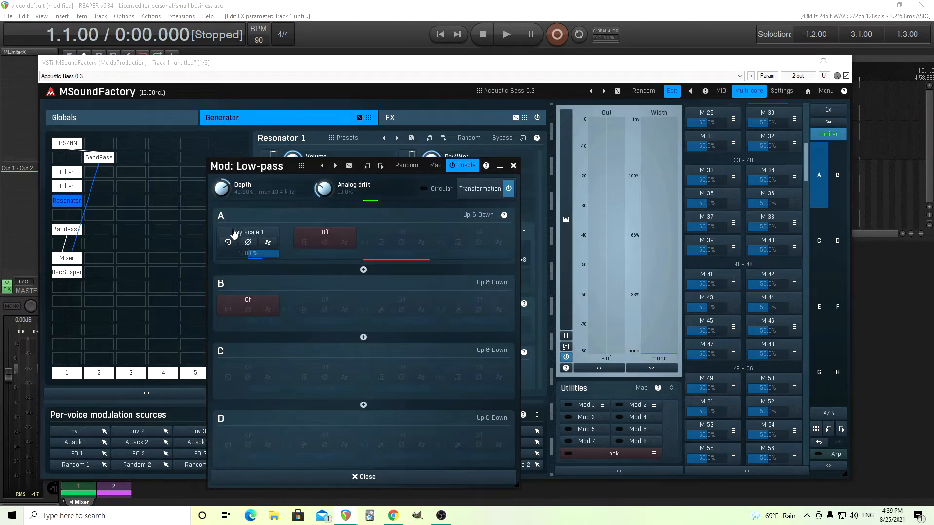
pyautogui.moveTo(252, 169); pyautogui.dragTo(325, 170)
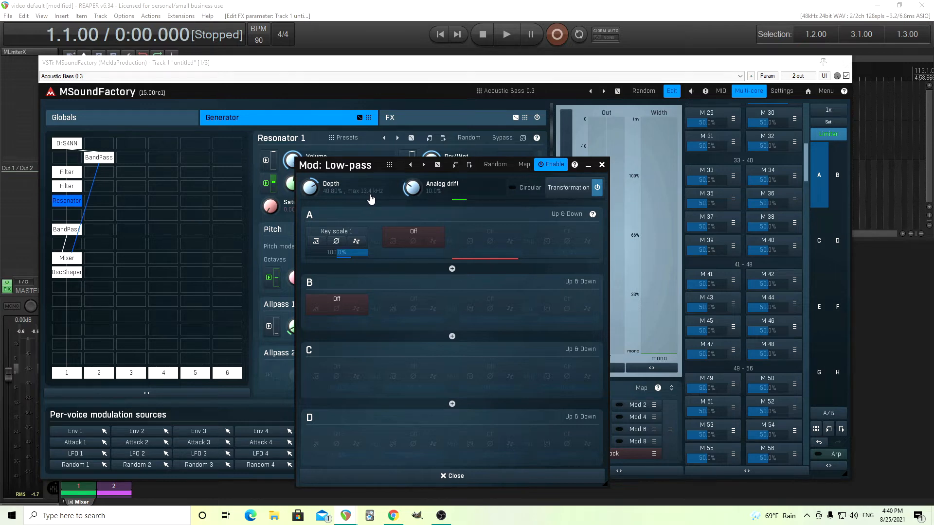
# - Examine the Key scale 1 curve and the available modulation sources without changing the low-pass source
pyautogui.click(316, 241)
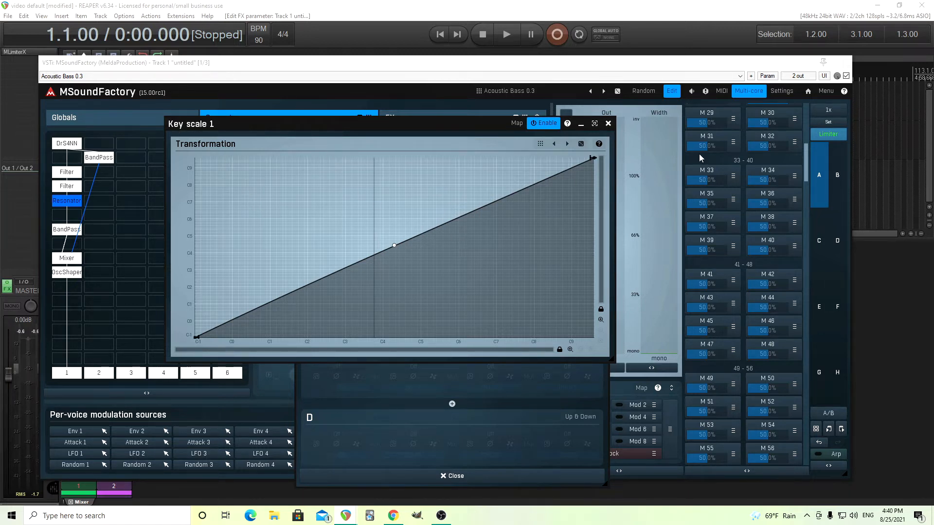
pyautogui.click(608, 124)
pyautogui.click(314, 230)
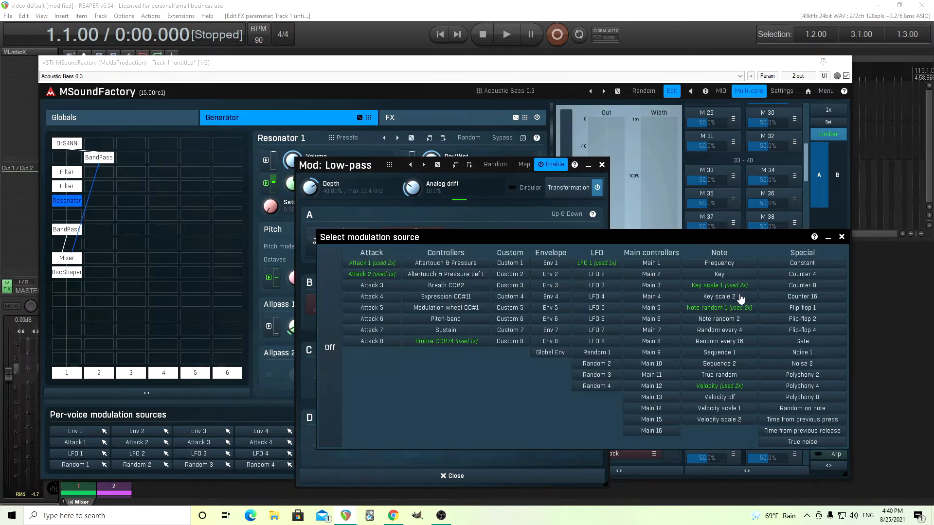
pyautogui.click(842, 237)
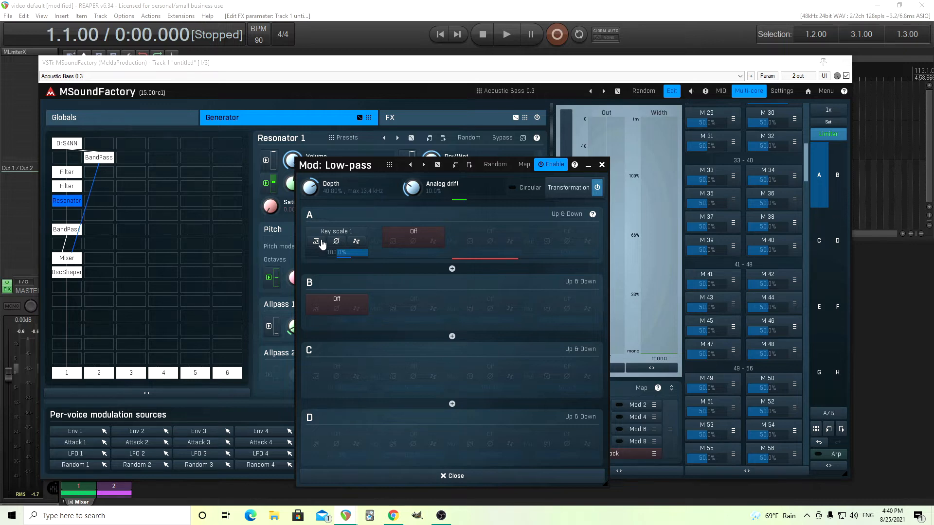
# - Examine the transformation curve of the low-pass modulation, cancel it unchanged, and close the modulation window
pyautogui.click(569, 187)
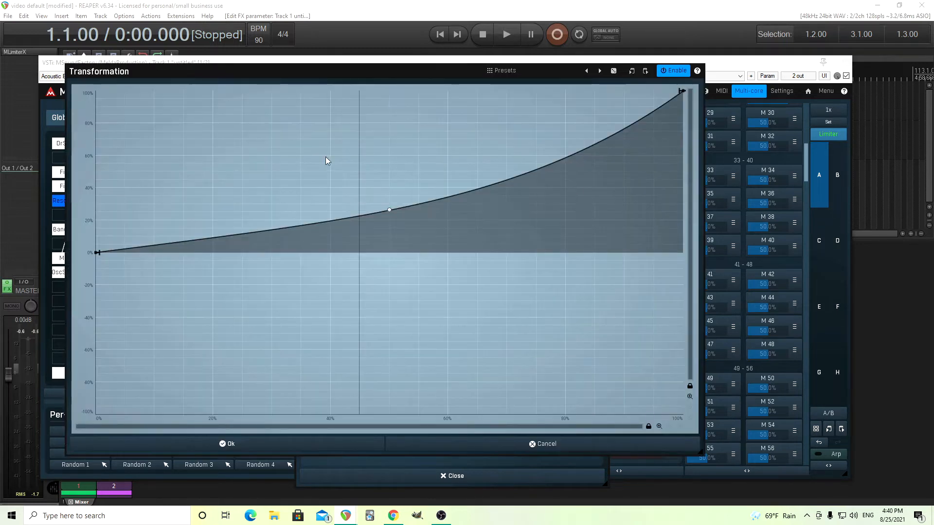
pyautogui.moveTo(164, 69); pyautogui.dragTo(211, 244)
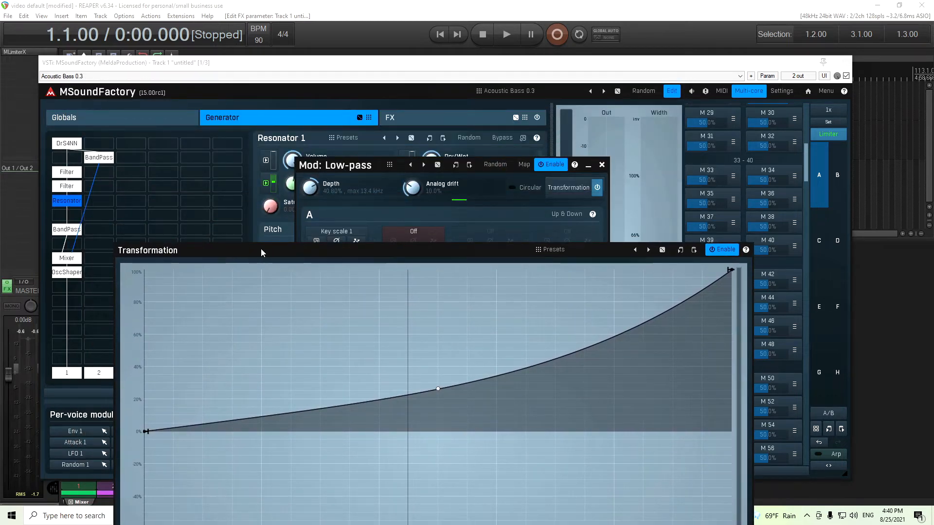
pyautogui.moveTo(261, 252); pyautogui.dragTo(244, 121)
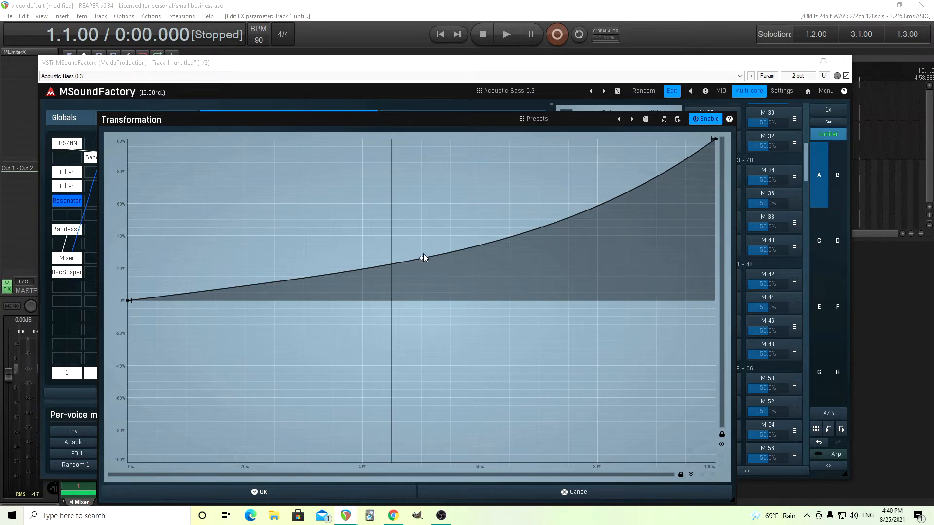
pyautogui.click(586, 492)
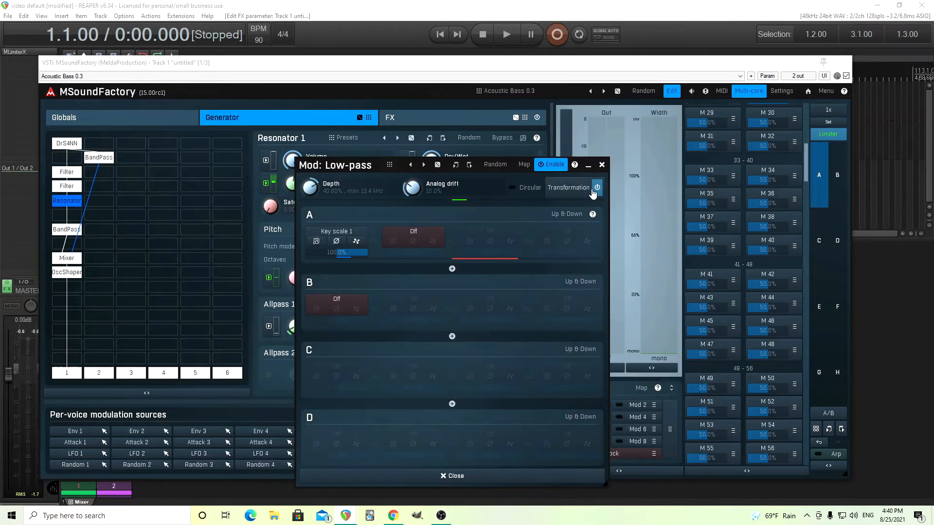
pyautogui.click(602, 166)
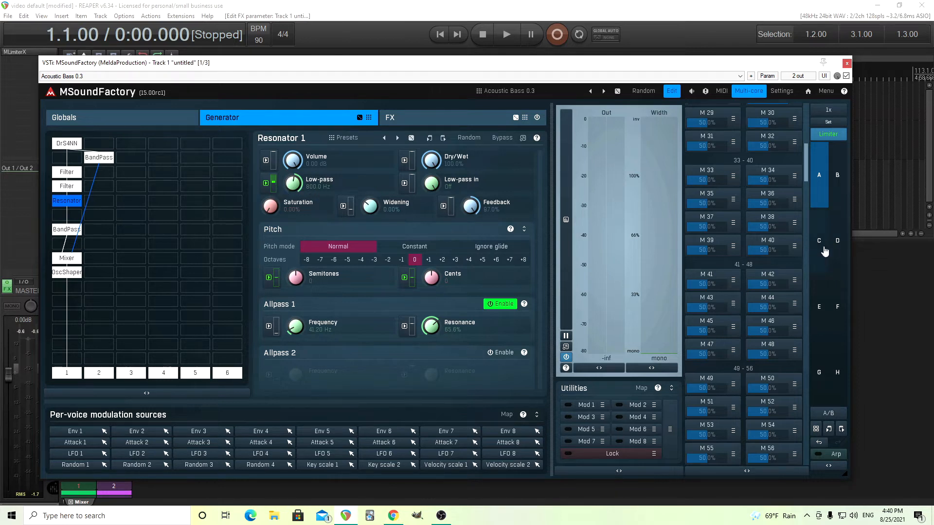
# - Return to slot B and set the resonator's low-pass to 800 Hz
pyautogui.click(836, 196)
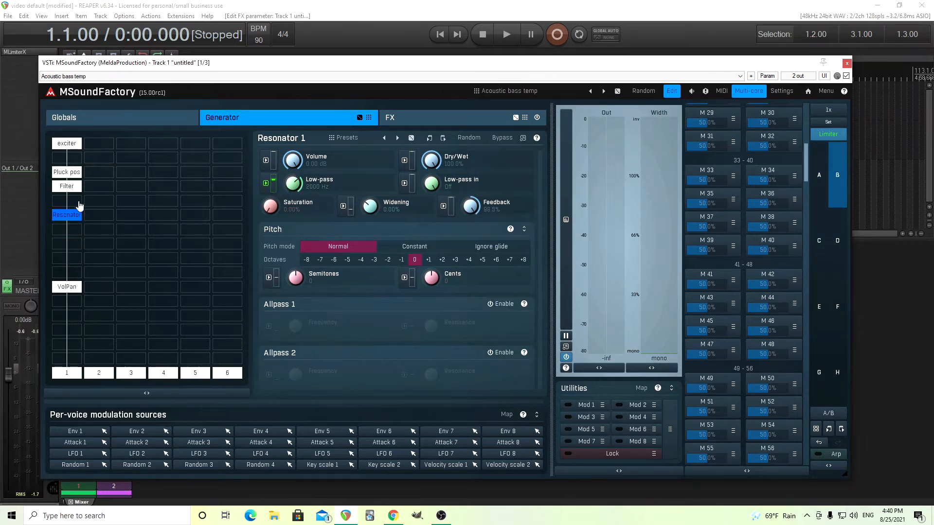
pyautogui.doubleClick(294, 183)
pyautogui.click(311, 238)
pyautogui.click(312, 285)
pyautogui.click(311, 285)
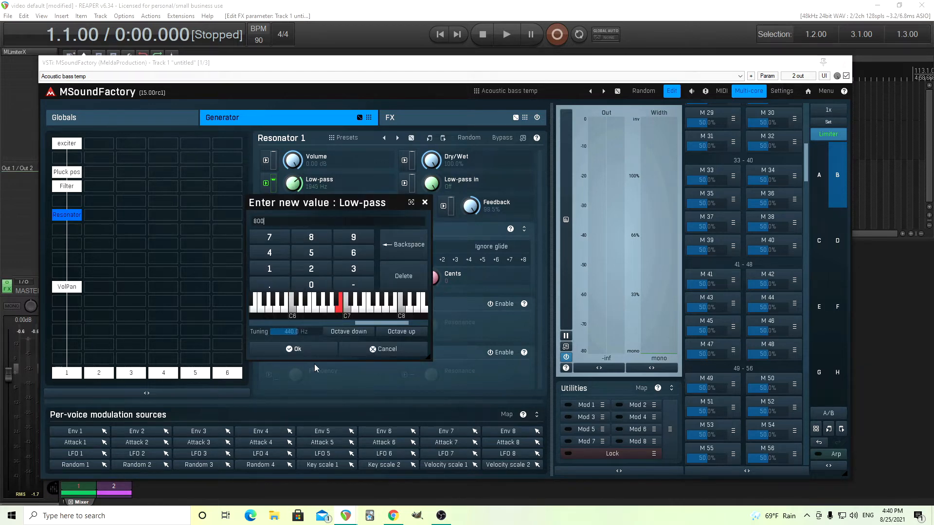
pyautogui.click(282, 349)
# - Raise the depth of the resonator's low-pass modulation and close the modulation window
pyautogui.click(266, 184)
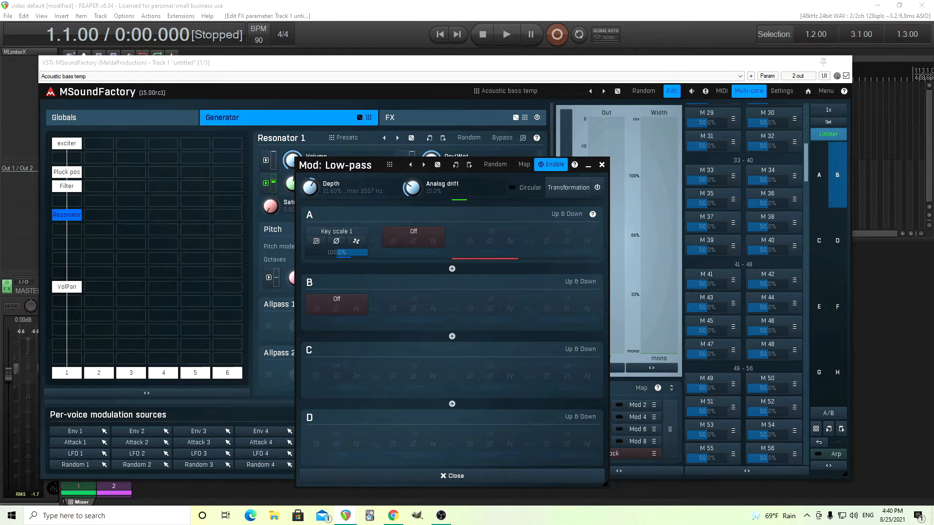
pyautogui.moveTo(310, 187); pyautogui.dragTo(309, 181)
pyautogui.click(602, 164)
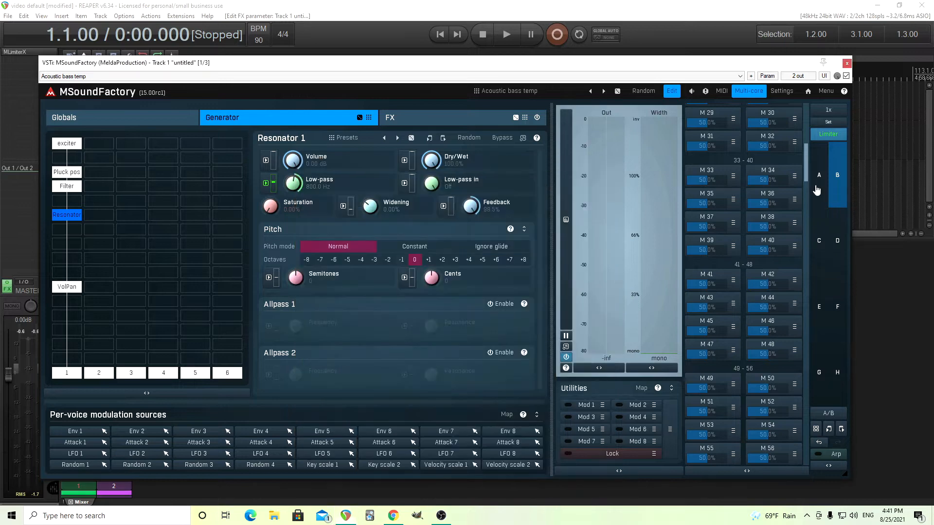
# - Examine the resonator's low-pass modulation in the reference preset in slot A, and return to slot B
pyautogui.click(818, 197)
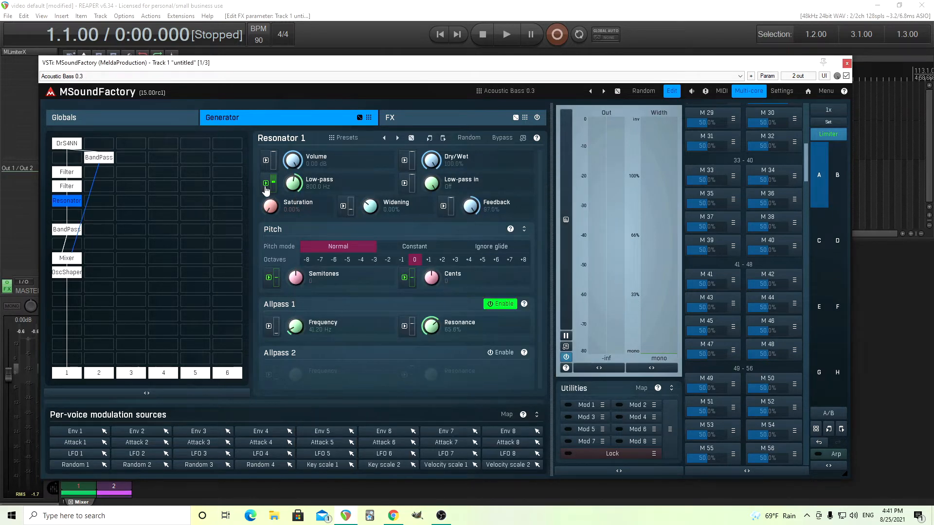
pyautogui.click(267, 187)
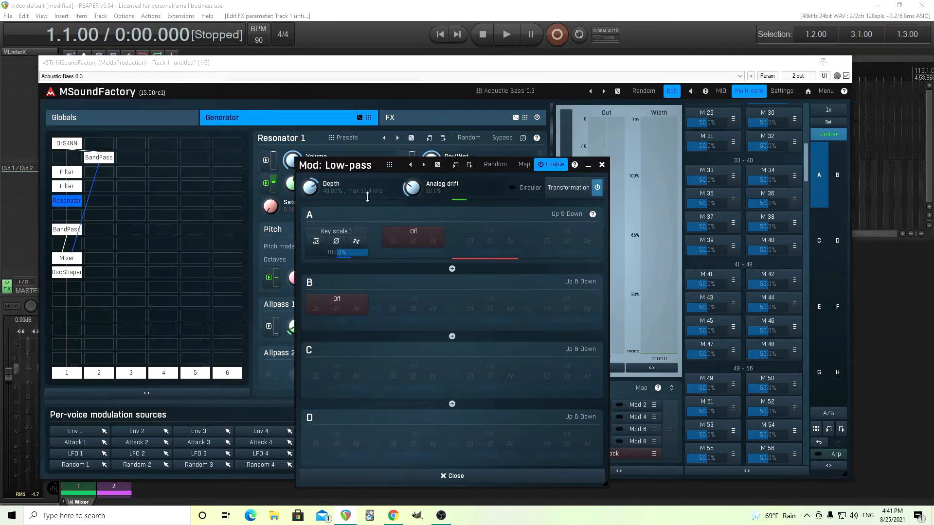
pyautogui.click(602, 165)
pyautogui.click(842, 180)
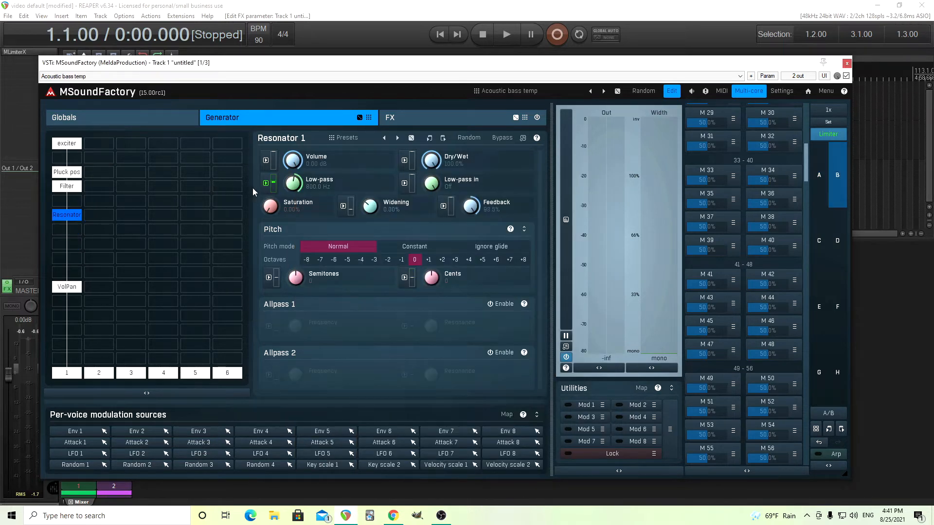
# - Raise the depth of the resonator's low-pass modulation to about 40.8% and check the Key scale 1 curve
pyautogui.click(265, 183)
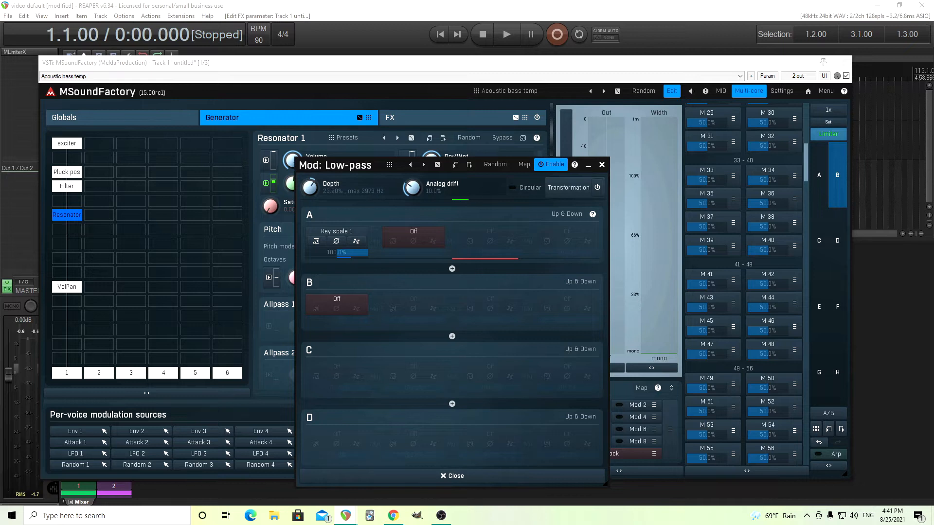
pyautogui.moveTo(310, 187); pyautogui.dragTo(310, 170)
pyautogui.click(317, 242)
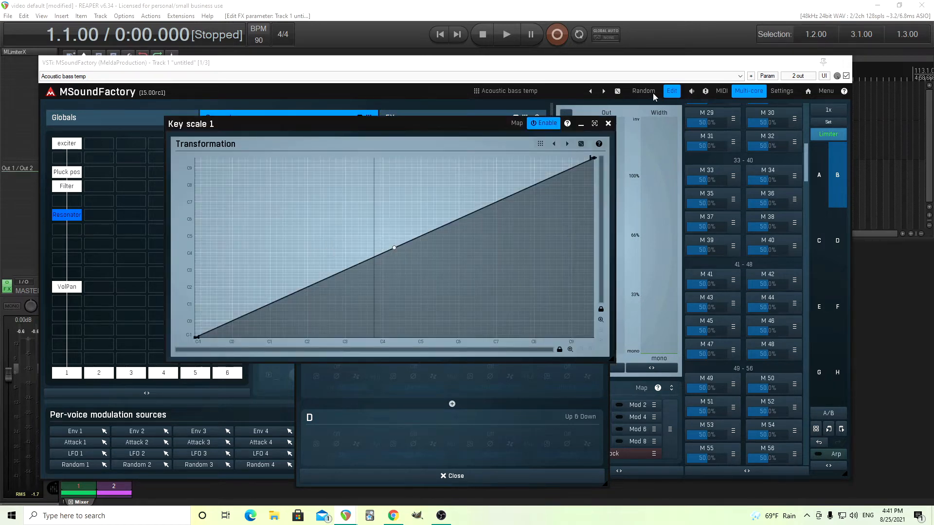
pyautogui.click(608, 124)
# - Enable the transformation for the low-pass modulation, bend the middle of its curve downward, and close the modulation window
pyautogui.click(565, 200)
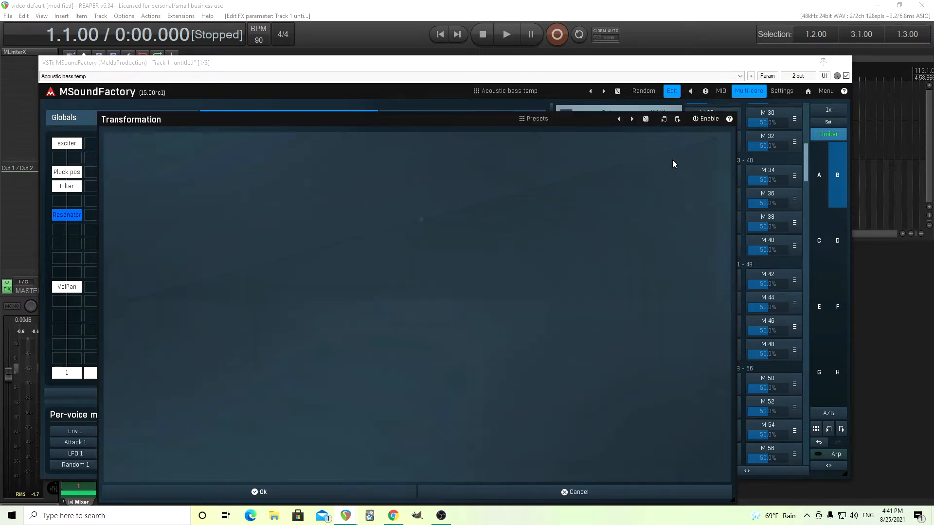
pyautogui.click(707, 120)
pyautogui.moveTo(421, 223); pyautogui.dragTo(419, 267)
pyautogui.click(314, 498)
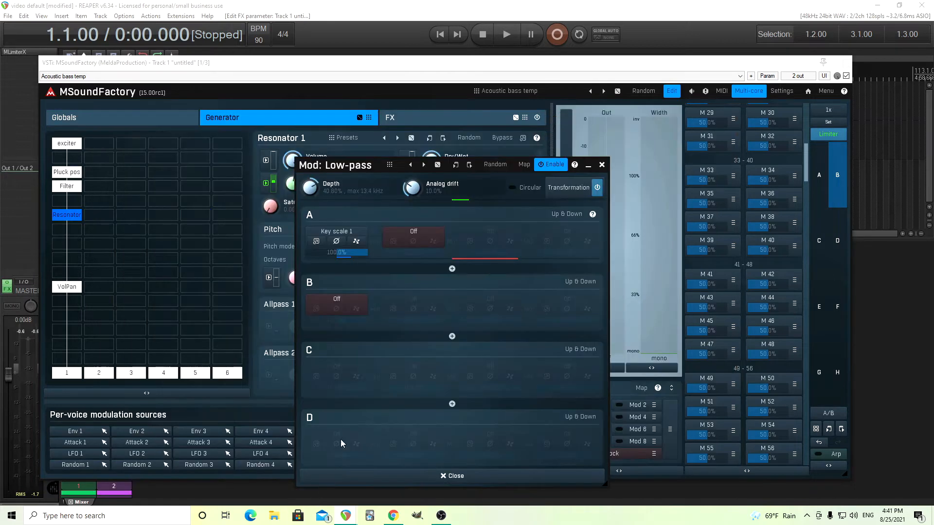
pyautogui.click(600, 164)
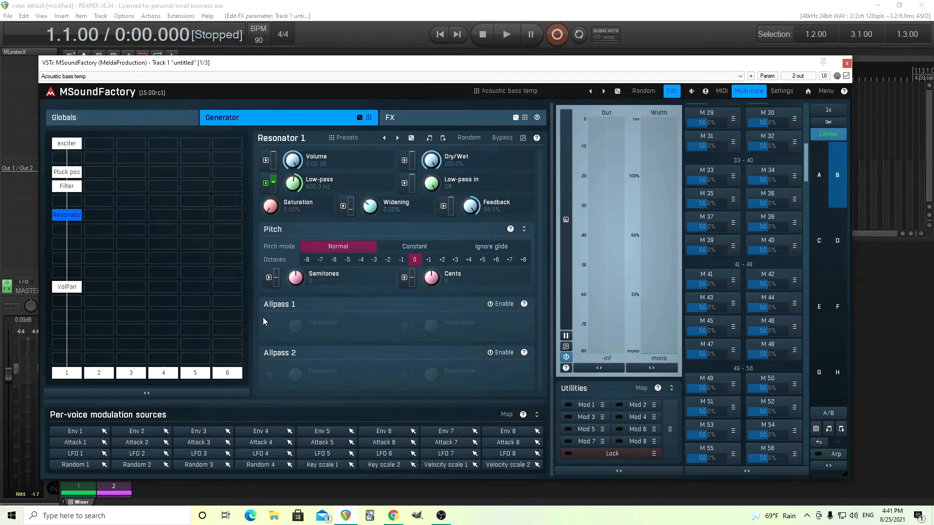
# - Check the voicing mode in the global settings and return to the generator's resonator
pyautogui.click(103, 122)
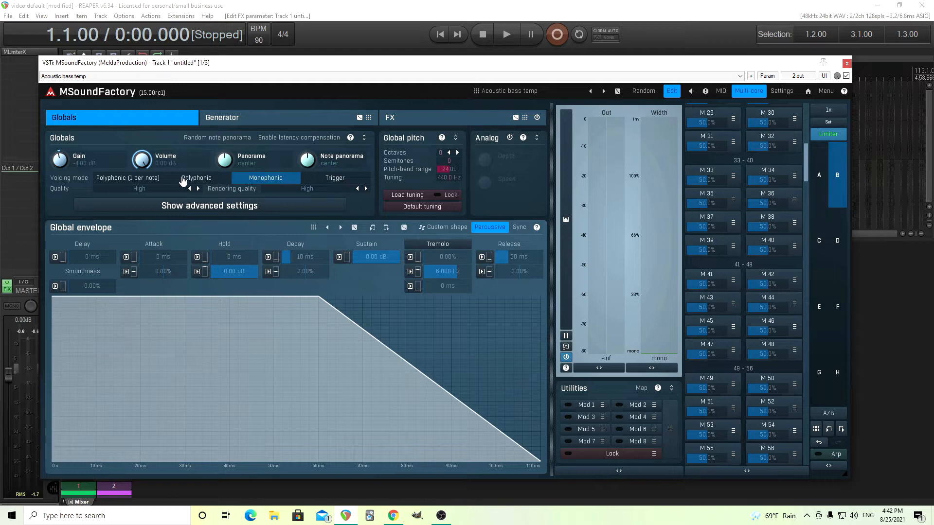
pyautogui.click(280, 118)
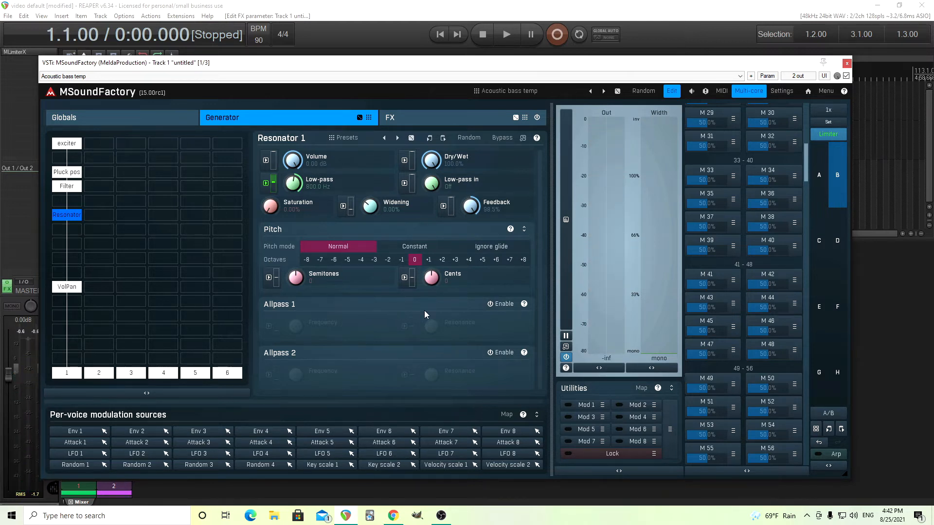
# - Enable Allpass 1 on the resonator, audition its resonance at 100%, and reset the resonance to 50%
pyautogui.click(506, 305)
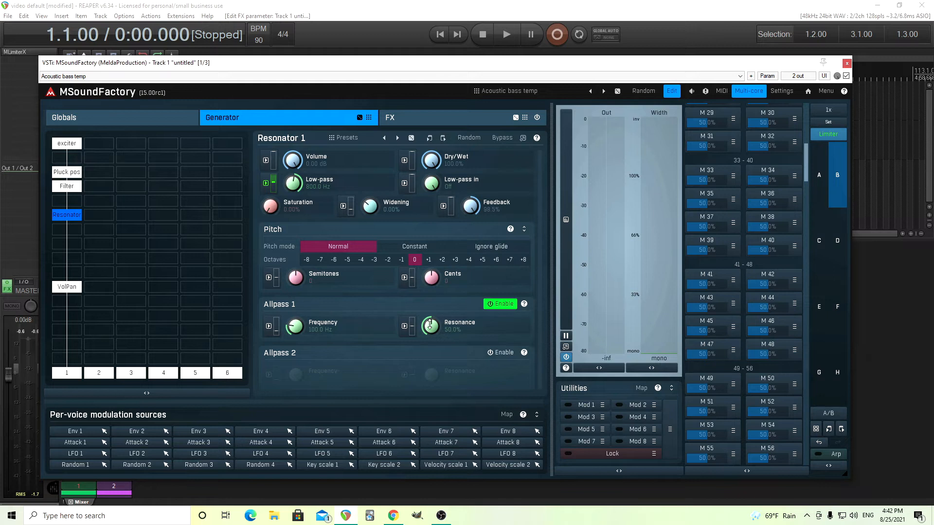
pyautogui.moveTo(430, 324); pyautogui.dragTo(433, 325)
pyautogui.moveTo(427, 323); pyautogui.dragTo(427, 263)
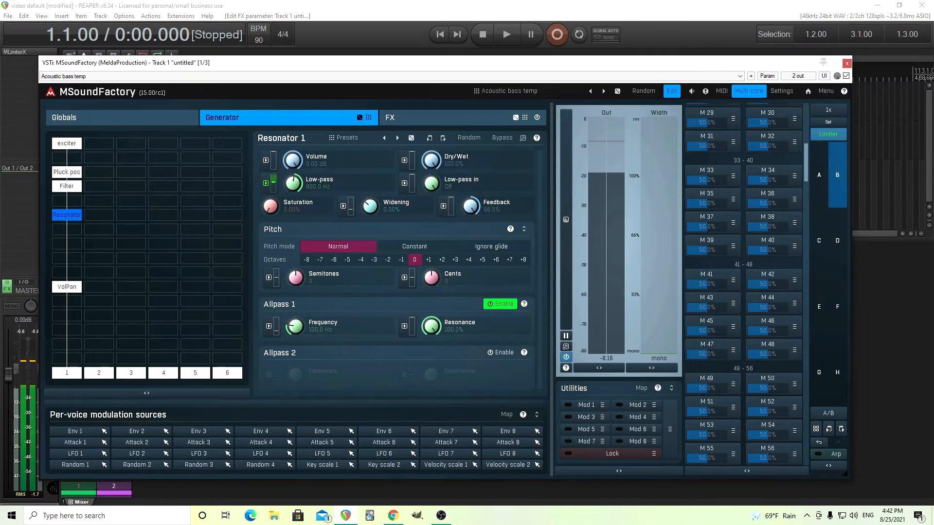
pyautogui.doubleClick(429, 325)
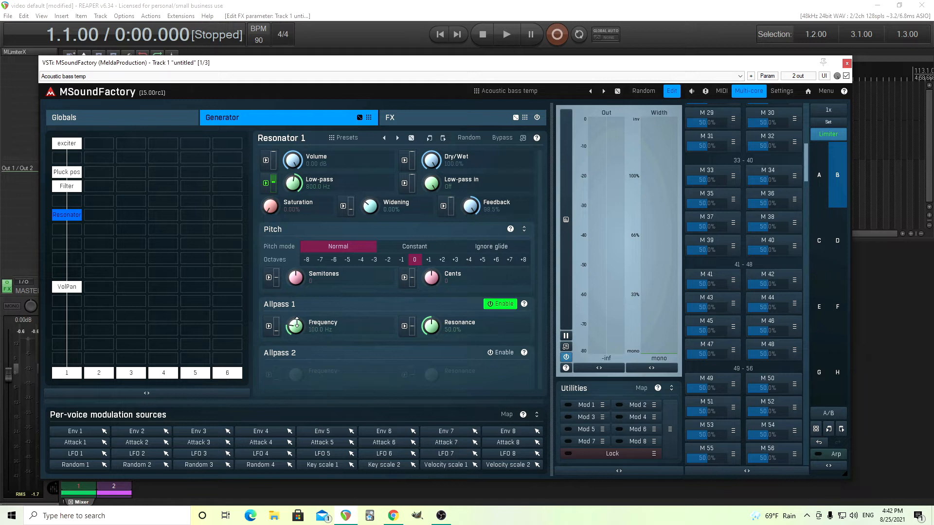
# - Set Allpass 1 to 41.20 Hz with 54% resonance, and compare the sound with the allpass switched off and on
pyautogui.moveTo(296, 328); pyautogui.dragTo(297, 337)
pyautogui.doubleClick(294, 327)
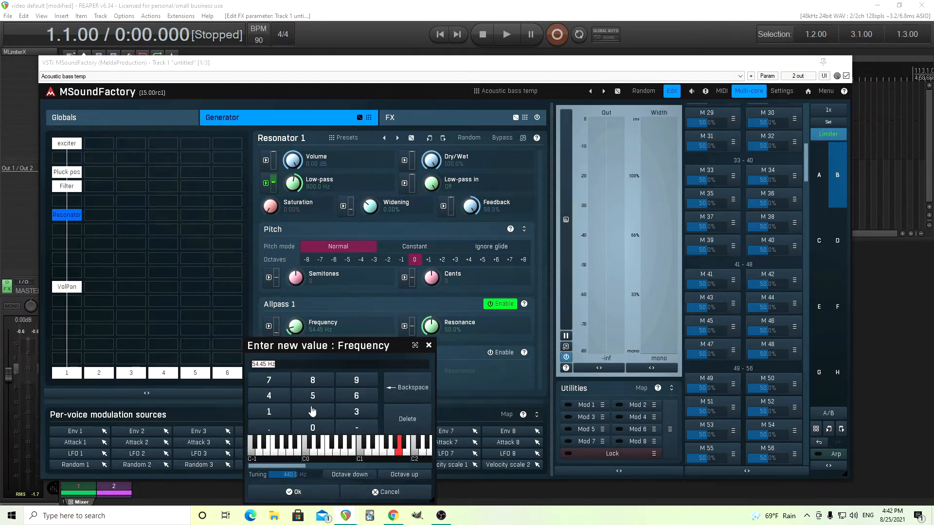
pyautogui.click(382, 452)
pyautogui.click(377, 452)
pyautogui.click(314, 492)
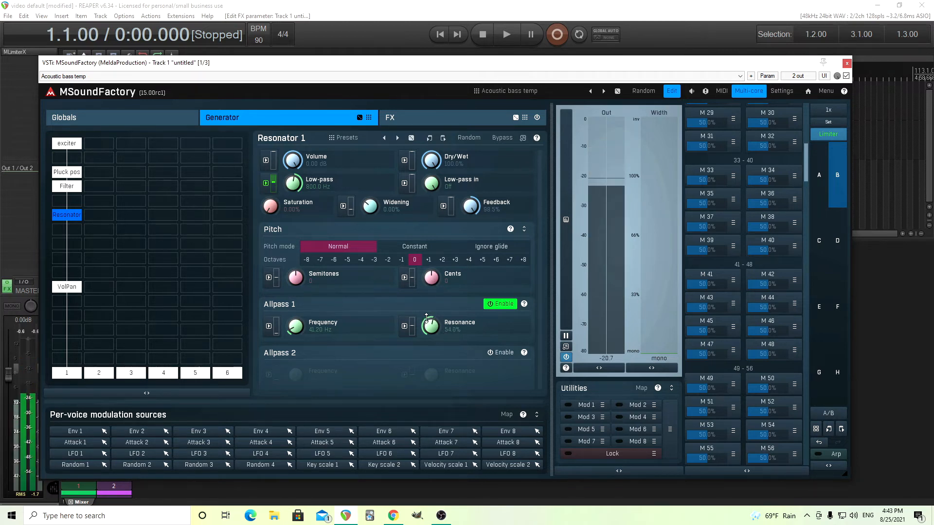
pyautogui.click(502, 305)
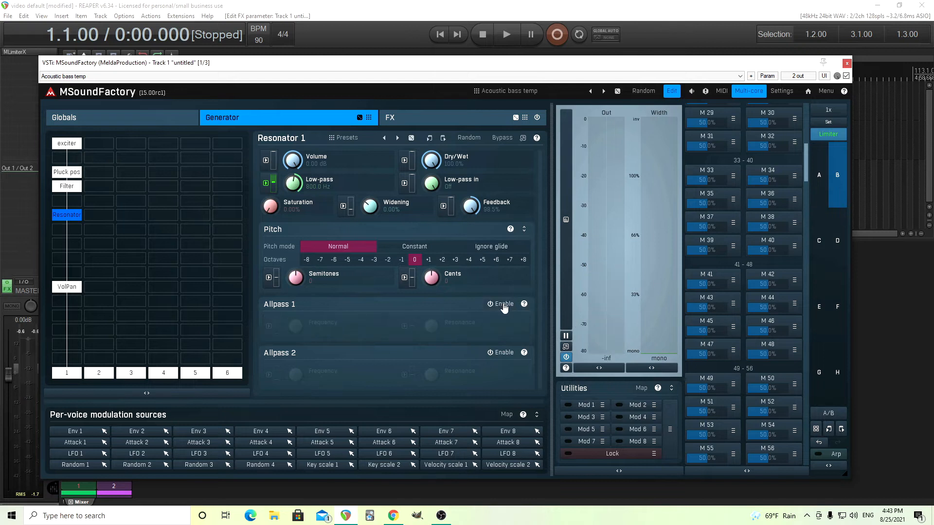
pyautogui.click(503, 305)
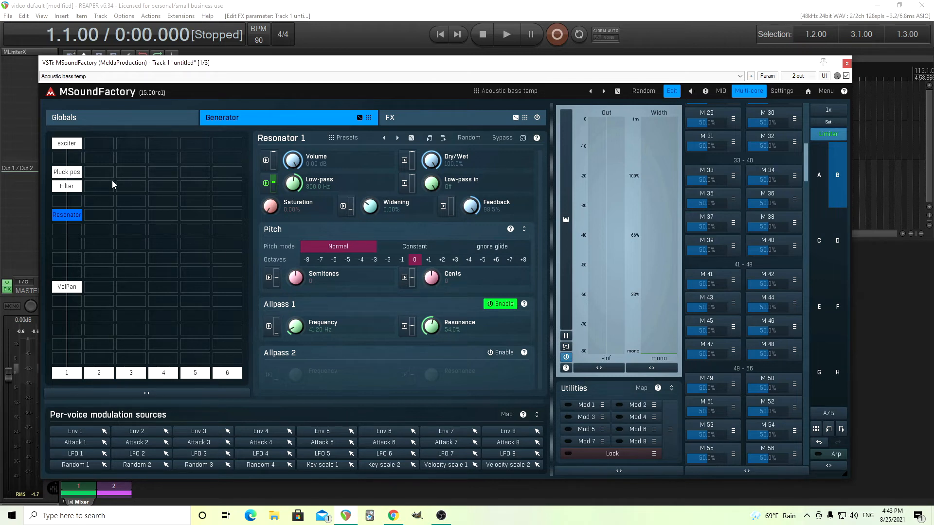
# - Add a BandPass module in column 2 just below the exciter, feed it from input 1, and switch off output 1
pyautogui.doubleClick(101, 159)
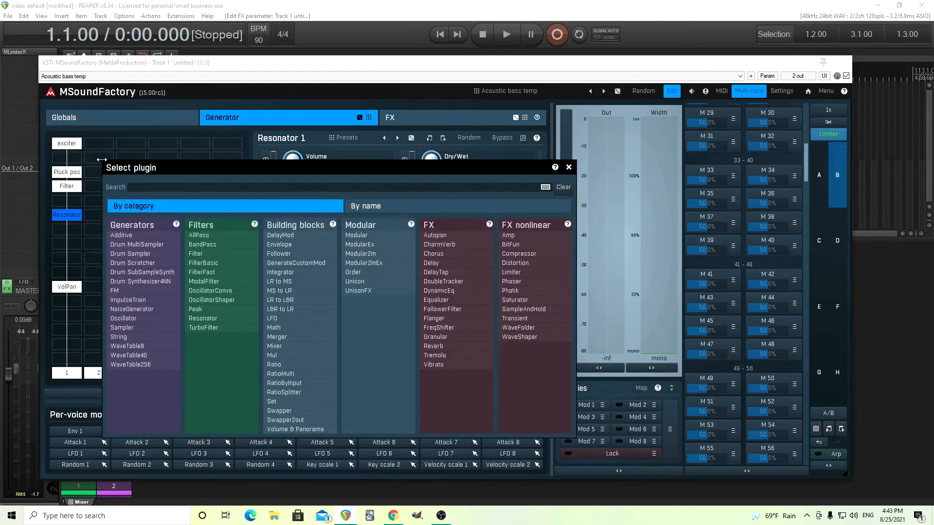
pyautogui.click(226, 250)
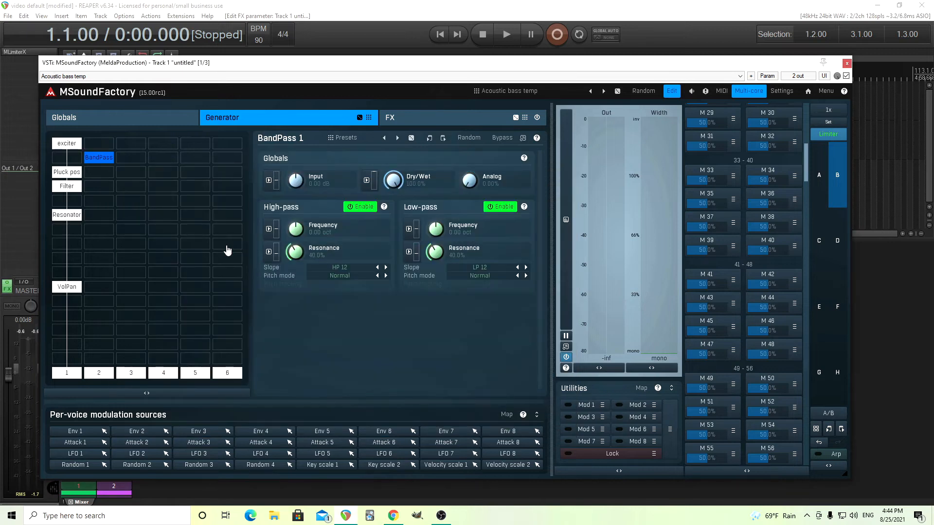
pyautogui.rightClick(94, 157)
pyautogui.click(133, 203)
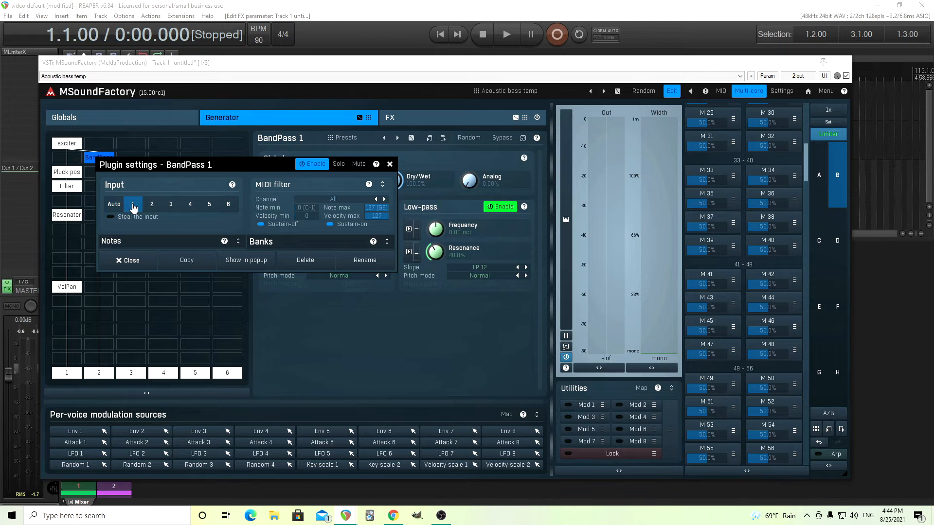
pyautogui.click(127, 261)
pyautogui.click(67, 377)
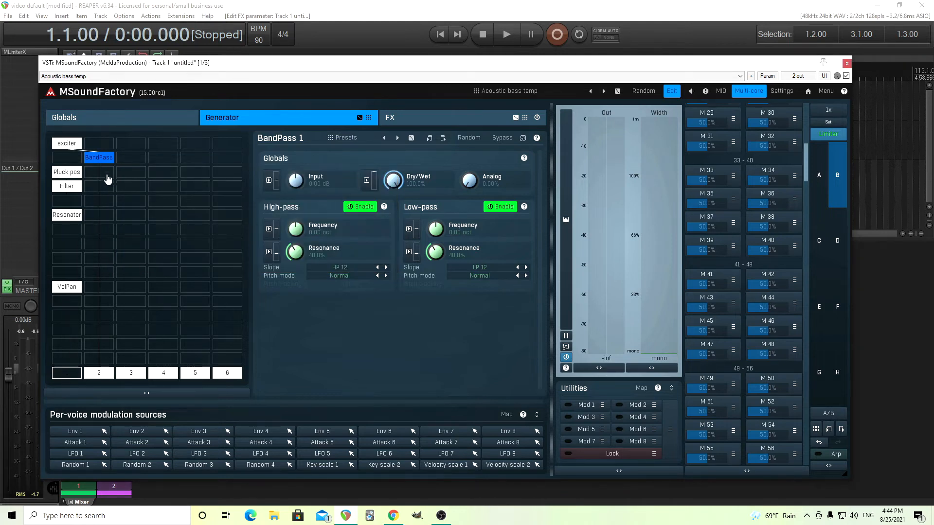
# - Isolate BandPass 1's high-pass and set it to Constant pitch mode, HP 24 slope, about 421 Hz and 30% resonance
pyautogui.click(371, 213)
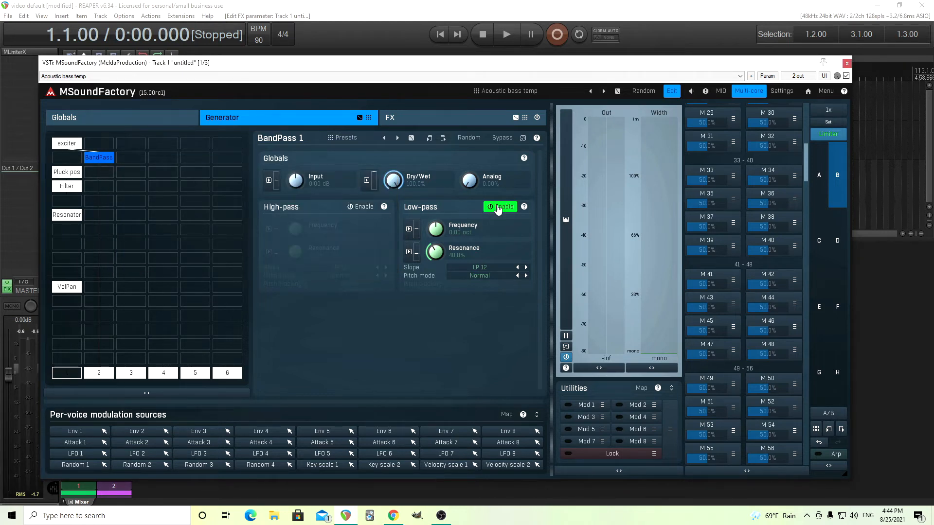
pyautogui.click(497, 208)
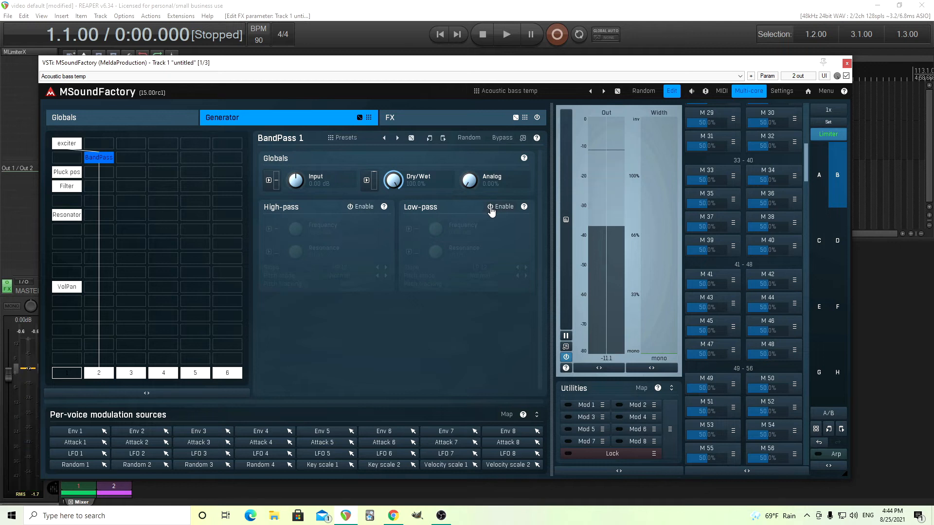
pyautogui.click(366, 213)
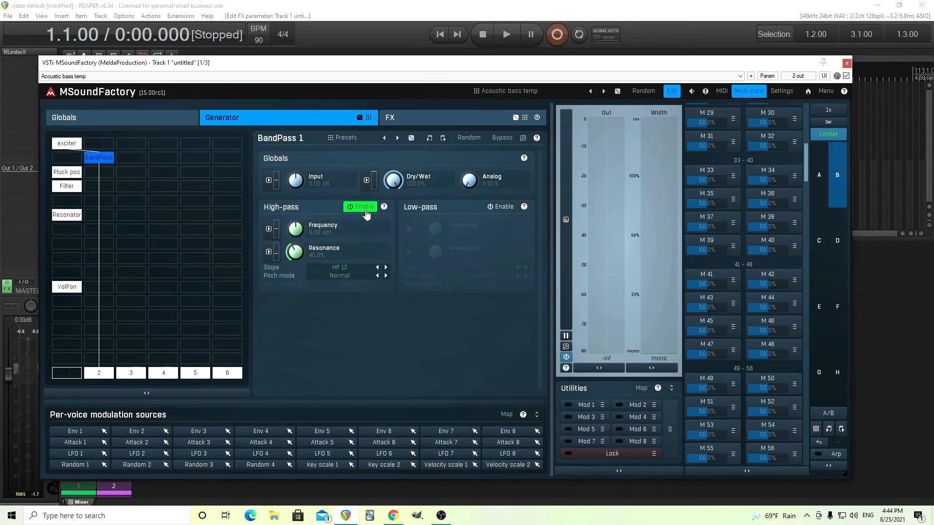
pyautogui.click(341, 276)
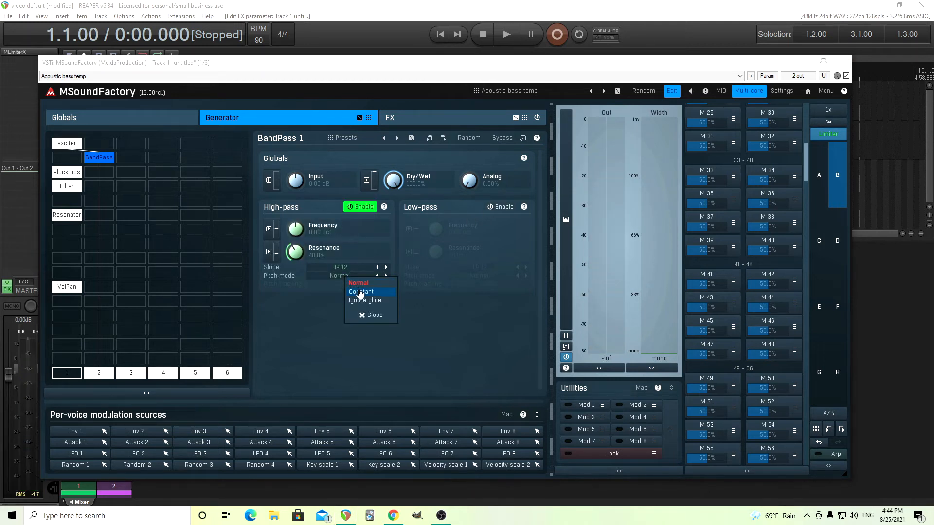
pyautogui.click(364, 295)
pyautogui.click(378, 268)
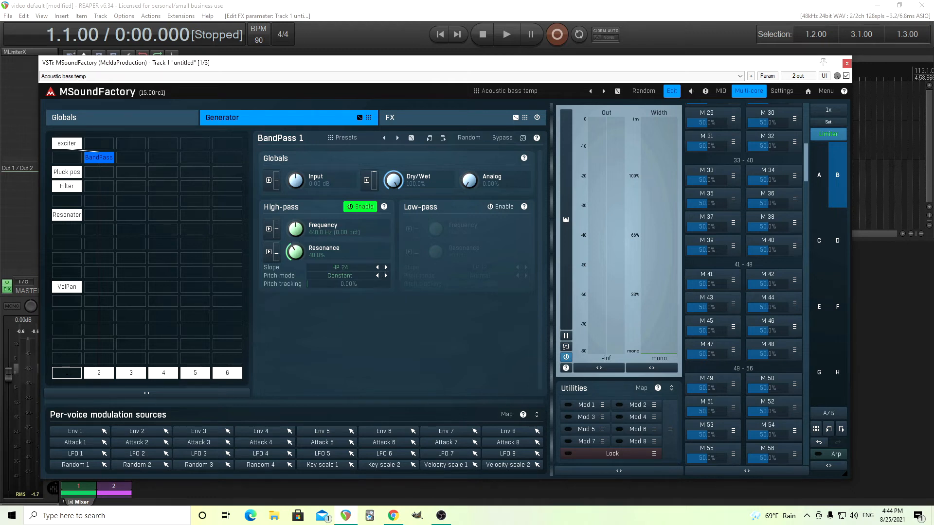
pyautogui.moveTo(295, 252); pyautogui.dragTo(295, 256)
# - Enable BandPass 1's low-pass with Constant pitch mode, LP 24 slope and a frequency of 500 Hz
pyautogui.click(502, 208)
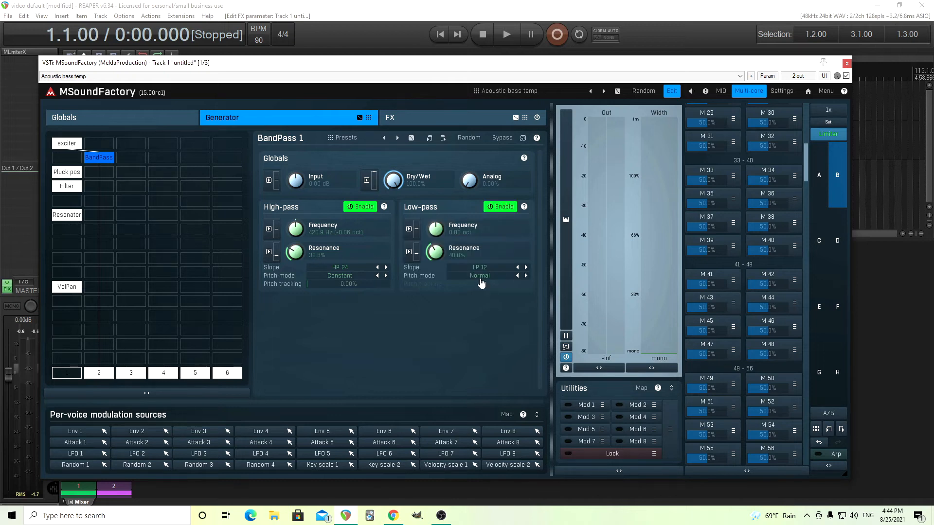
pyautogui.click(481, 275)
pyautogui.click(504, 292)
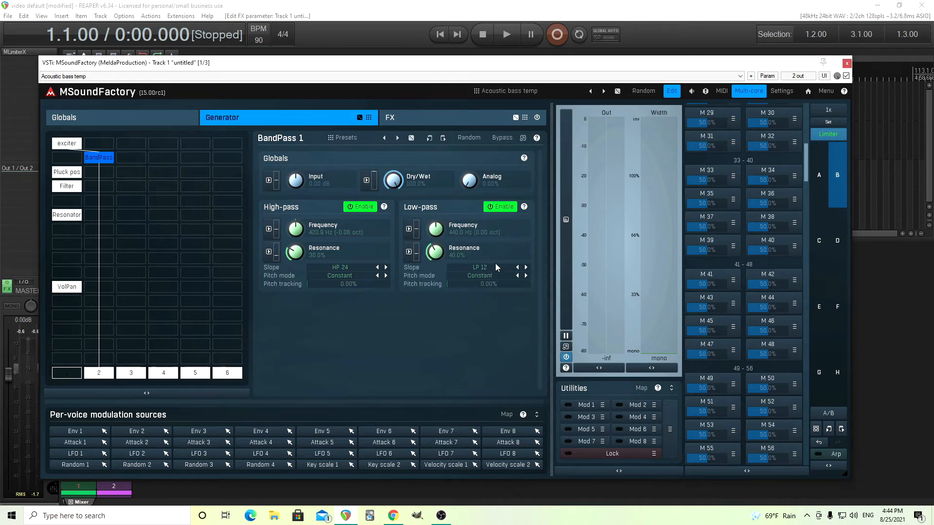
pyautogui.click(526, 268)
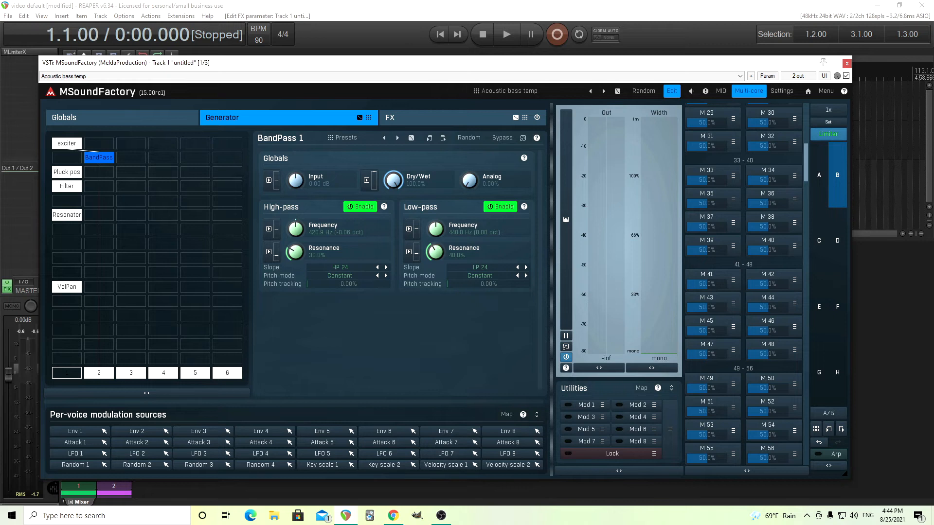
pyautogui.doubleClick(437, 229)
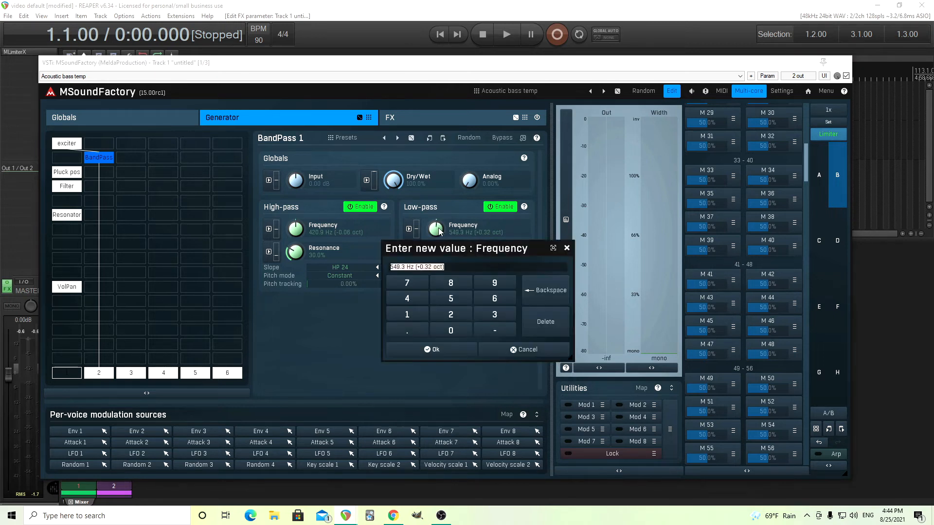
pyautogui.click(451, 300)
pyautogui.doubleClick(455, 333)
pyautogui.click(433, 350)
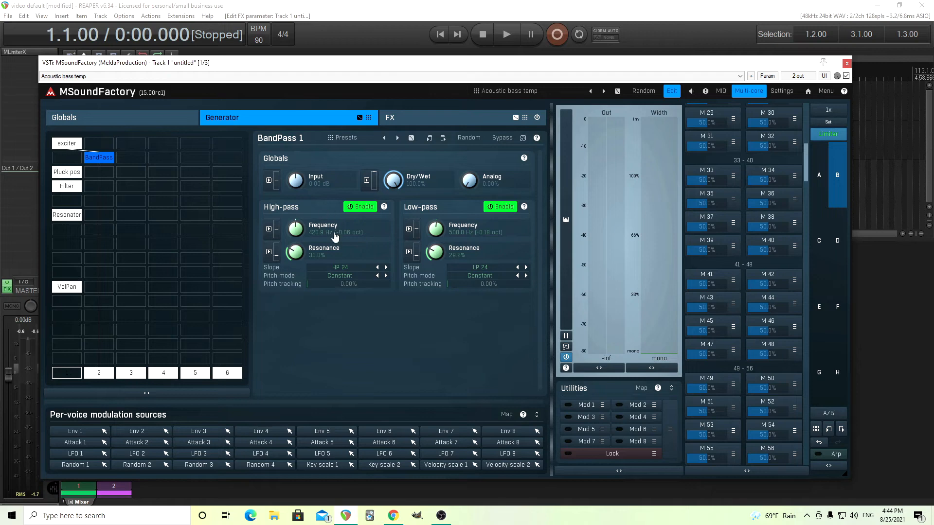
# - Modulate the low-pass frequency with Attack 1 at a slightly raised depth, and lower the low-pass resonance to about 11.6%
pyautogui.click(410, 229)
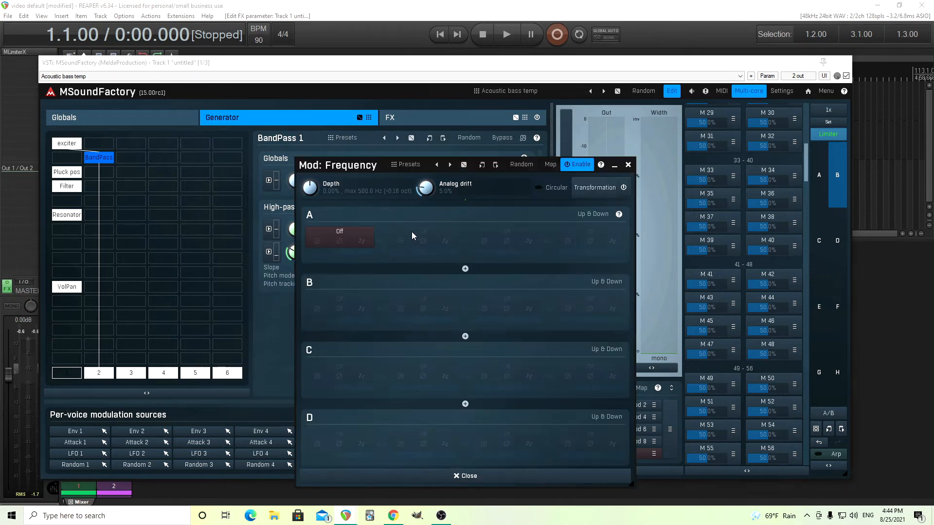
pyautogui.click(354, 234)
pyautogui.click(395, 264)
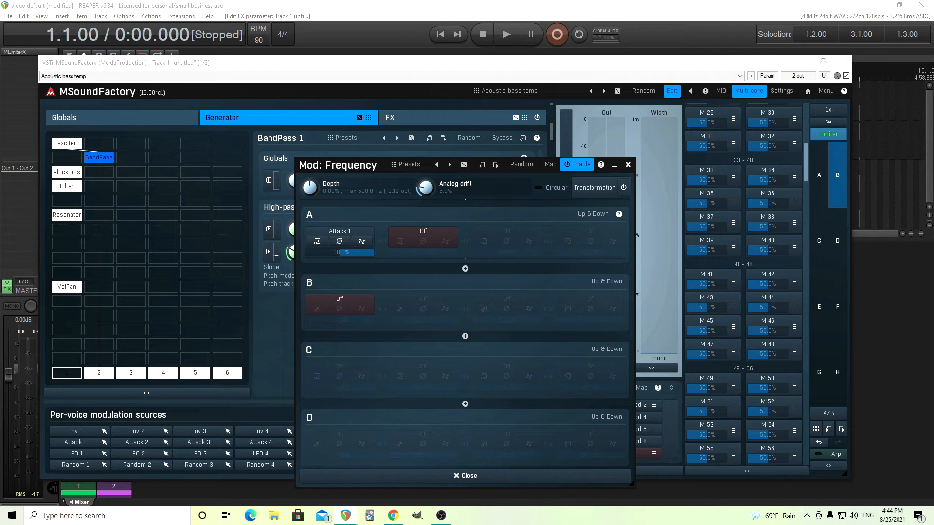
pyautogui.moveTo(310, 187); pyautogui.dragTo(310, 180)
pyautogui.click(628, 165)
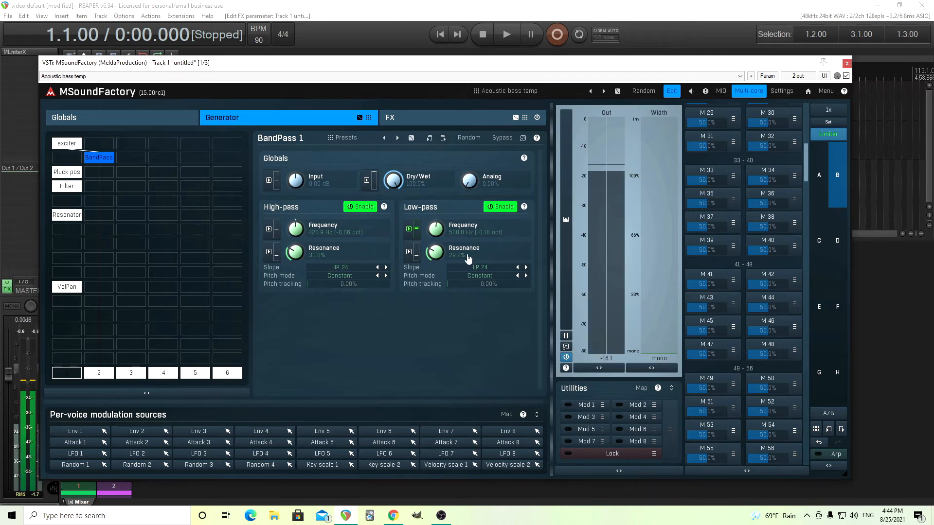
pyautogui.moveTo(437, 249); pyautogui.dragTo(437, 265)
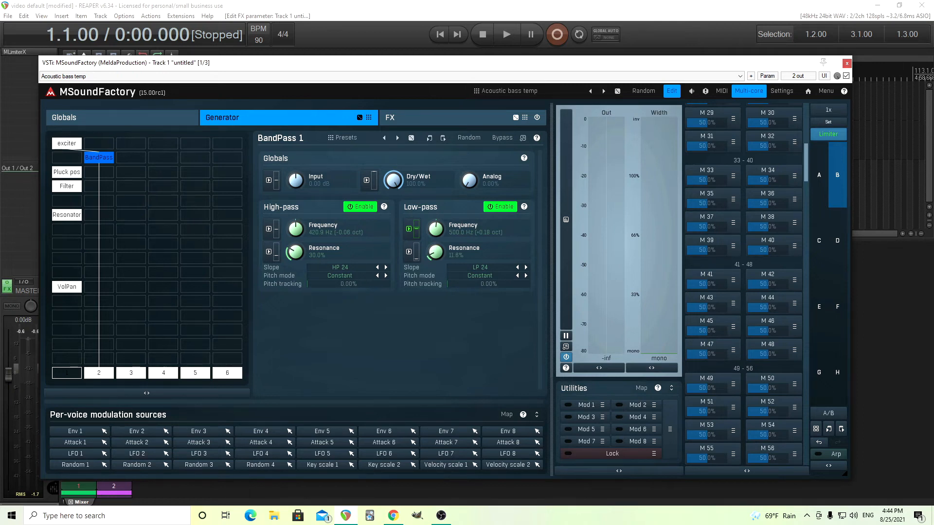
# - Modulate BandPass 1's low-pass resonance with Attack 1 at about 16.8% depth, and raise the module's input to about +10.56 dB
pyautogui.click(409, 251)
pyautogui.click(336, 232)
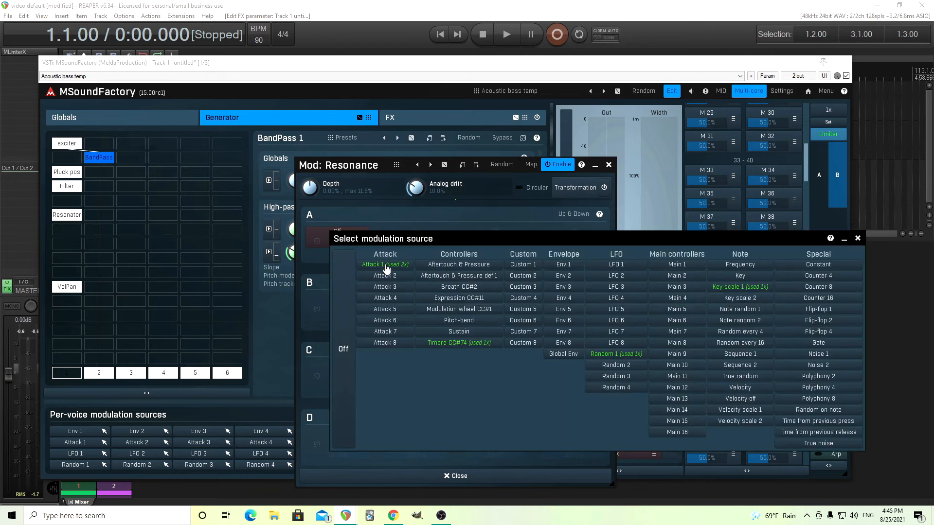
pyautogui.click(386, 268)
pyautogui.moveTo(316, 194); pyautogui.dragTo(315, 190)
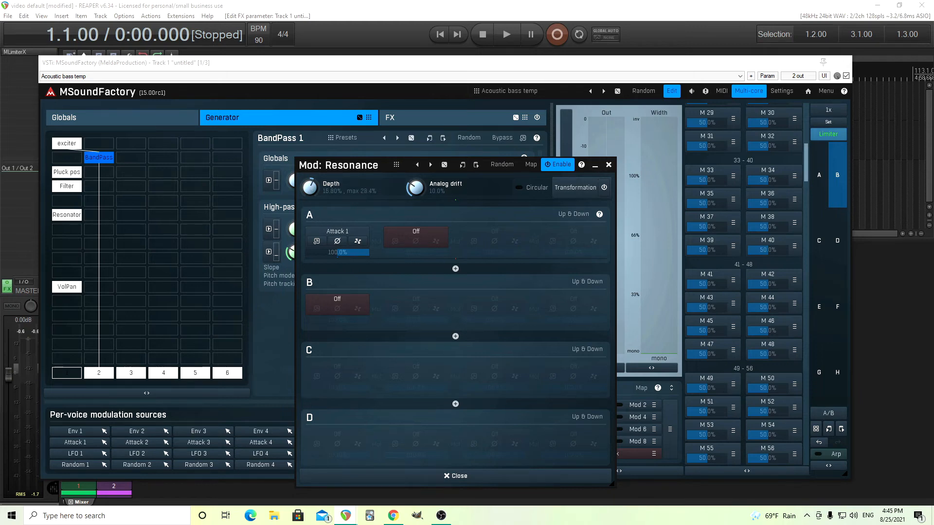
pyautogui.click(608, 165)
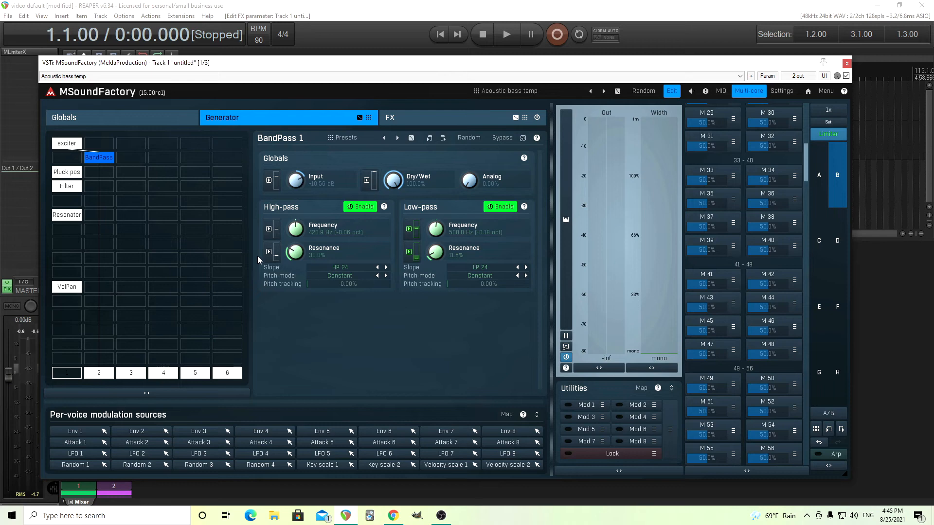
# - Add a Mixer in column 1 between Resonator and VolPan, enable inputs 1 and 2, steal input 2, and lower input 2's volume to about -3.9 dB
pyautogui.click(71, 260)
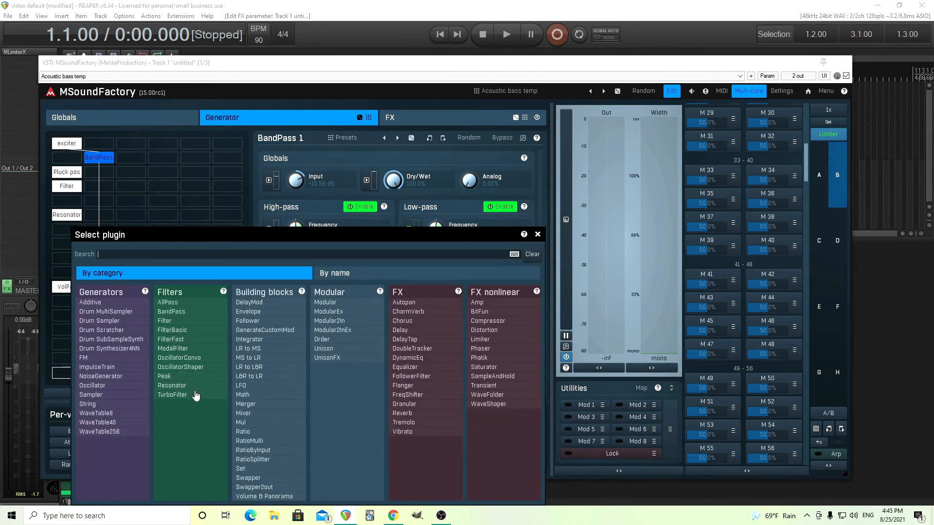
pyautogui.click(263, 422)
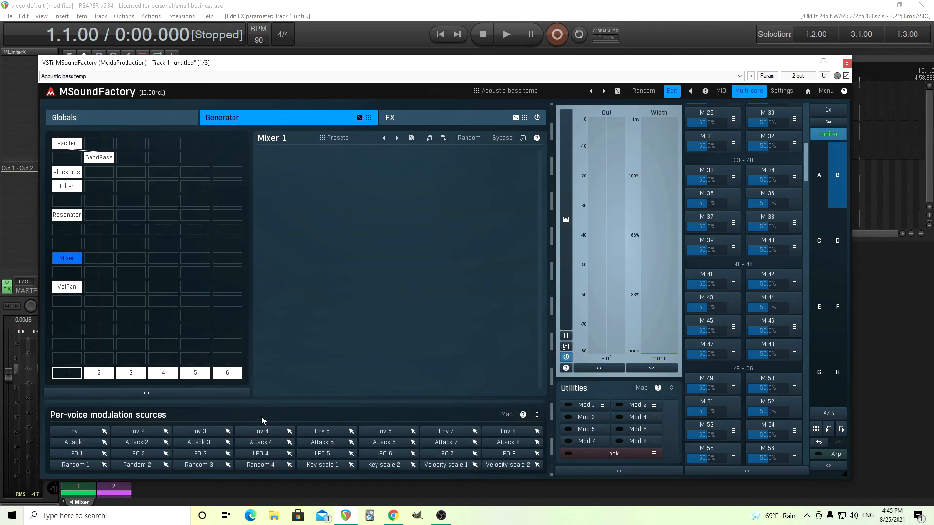
pyautogui.rightClick(71, 262)
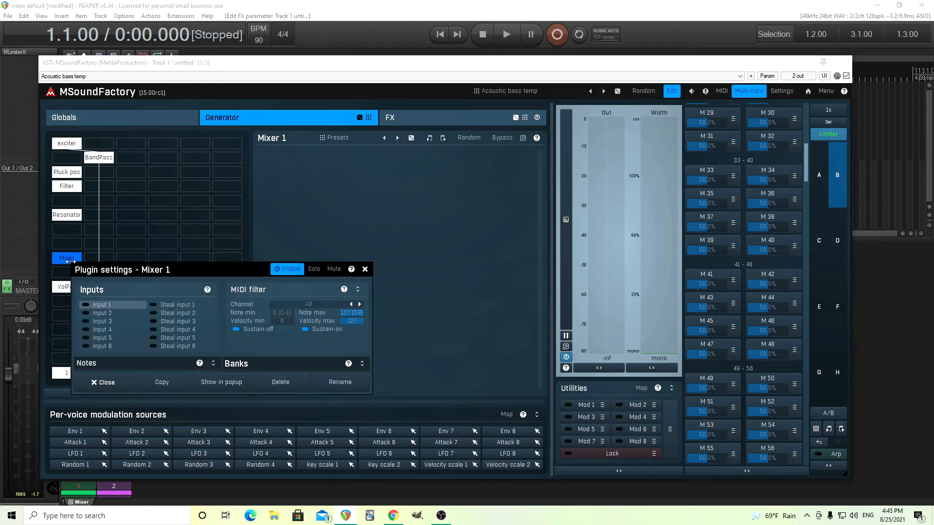
pyautogui.click(92, 305)
pyautogui.click(97, 313)
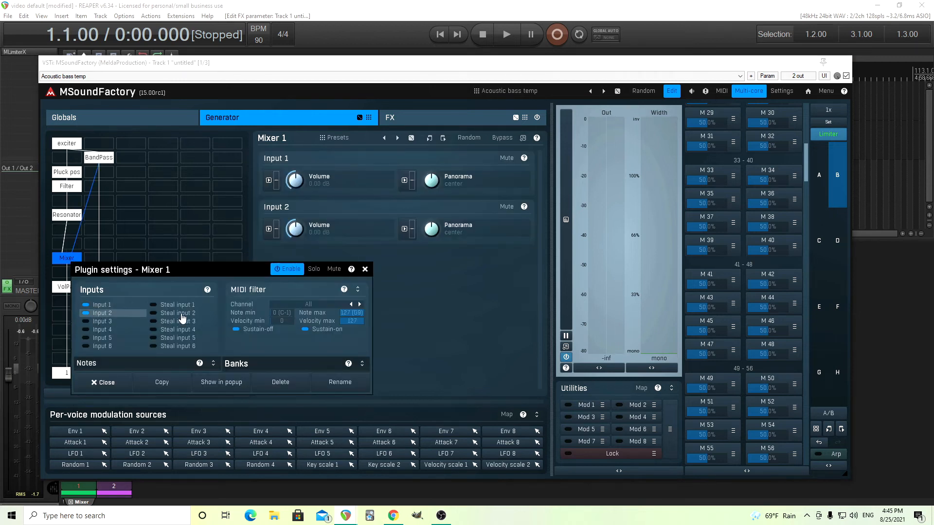
pyautogui.click(180, 314)
pyautogui.click(365, 269)
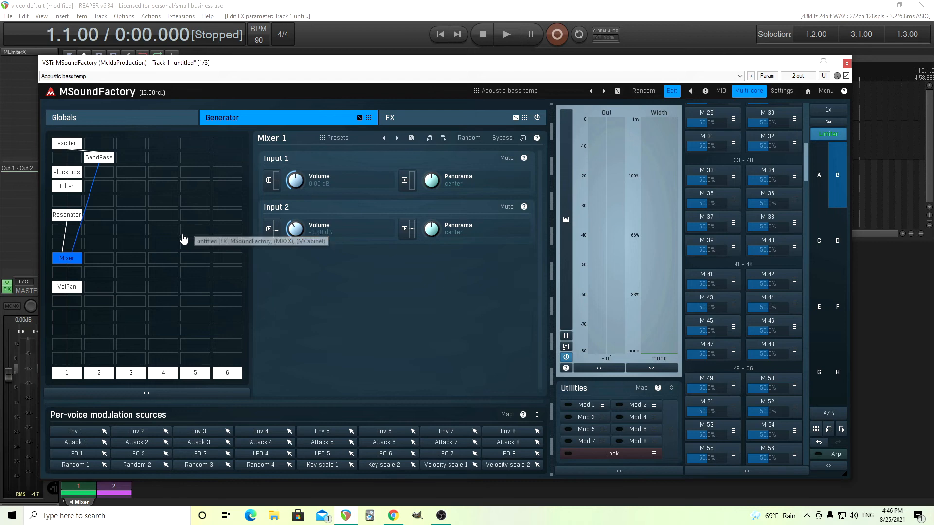
# - Review the velocity shape in the global advanced settings and set the voicing mode to Monophonic
pyautogui.click(113, 119)
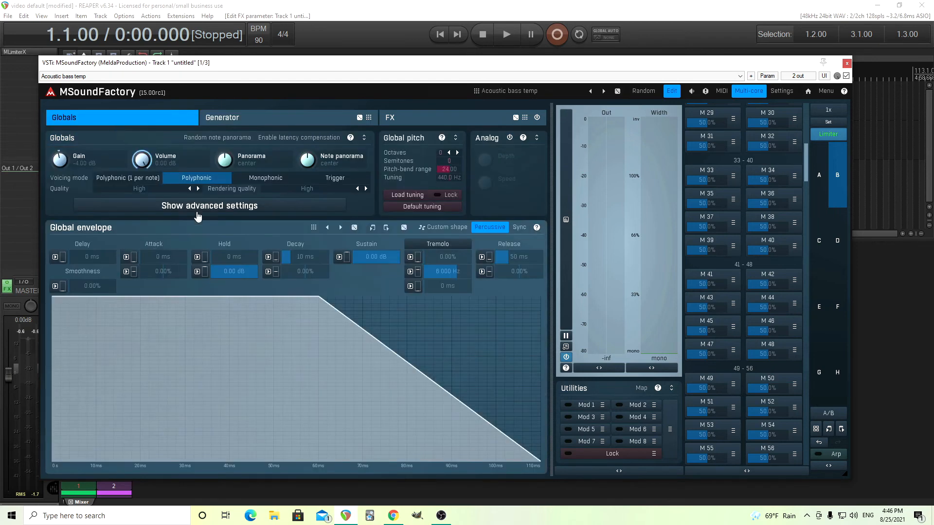
pyautogui.click(245, 210)
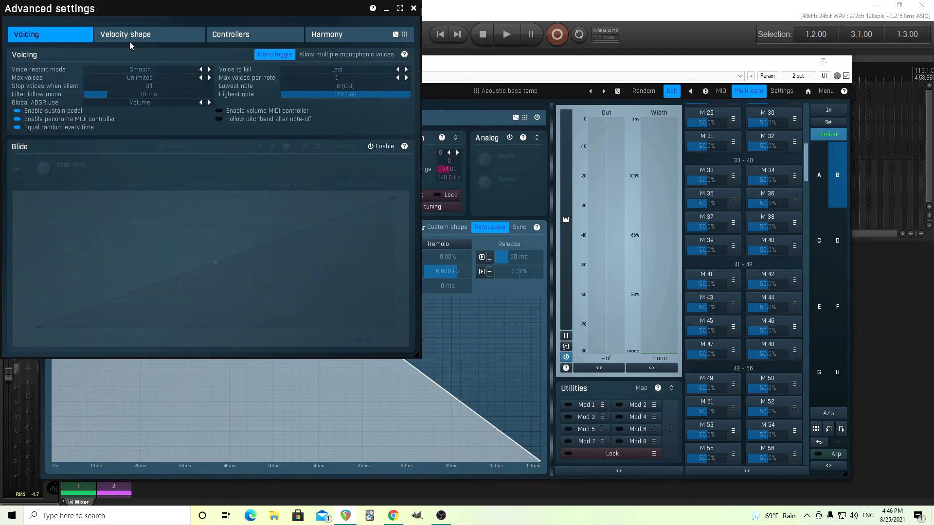
pyautogui.click(132, 40)
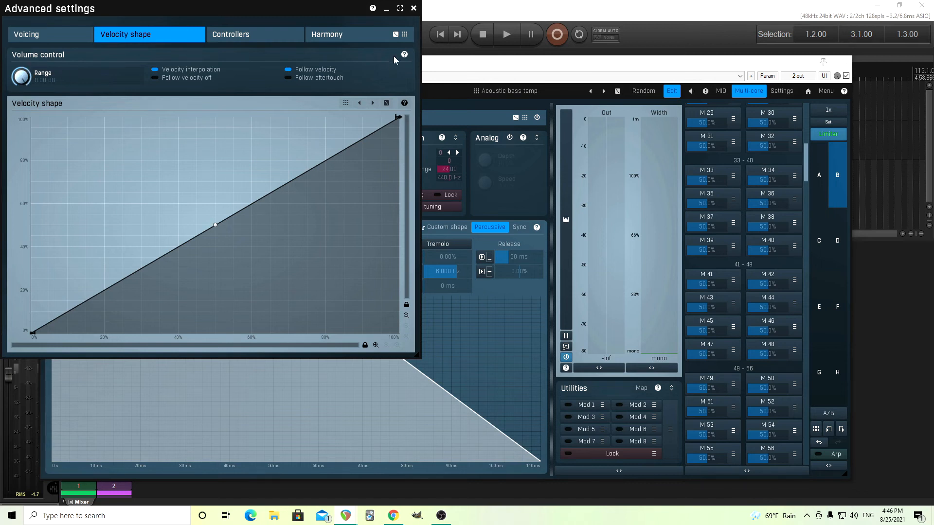
pyautogui.click(413, 9)
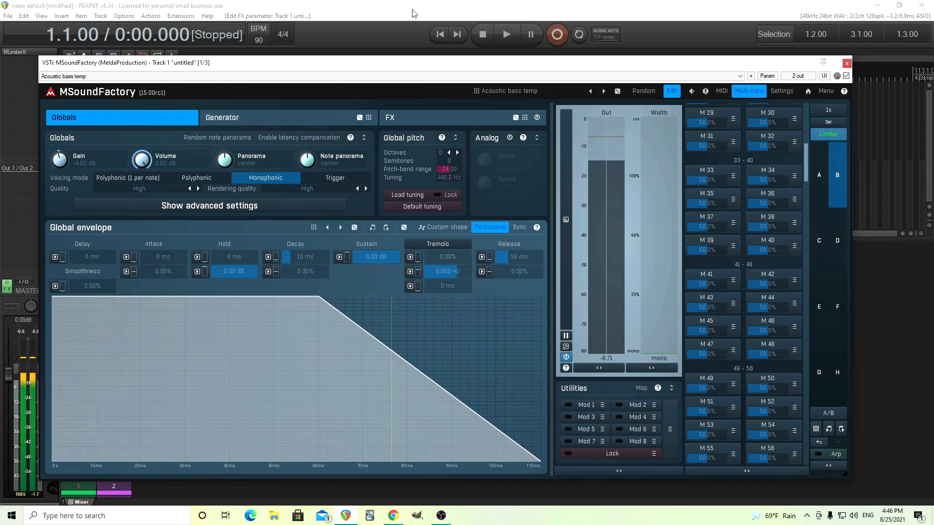
# - Set the level of Attack 1, the source modulating Filter 1's frequency, to 50%
pyautogui.click(268, 117)
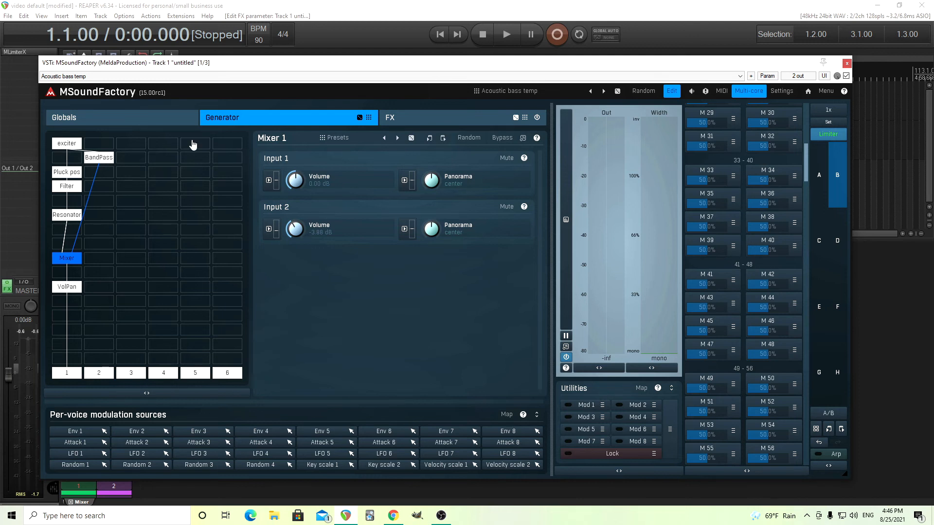
pyautogui.click(70, 186)
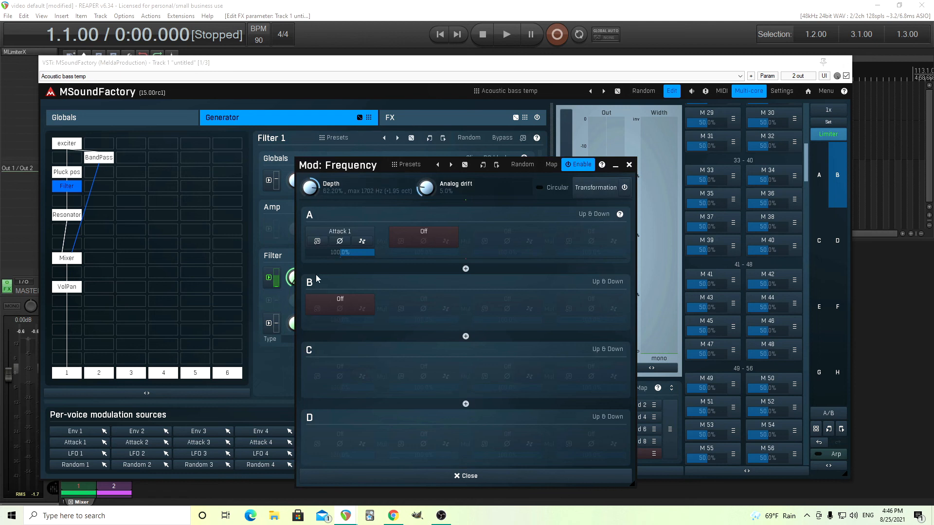
pyautogui.click(317, 241)
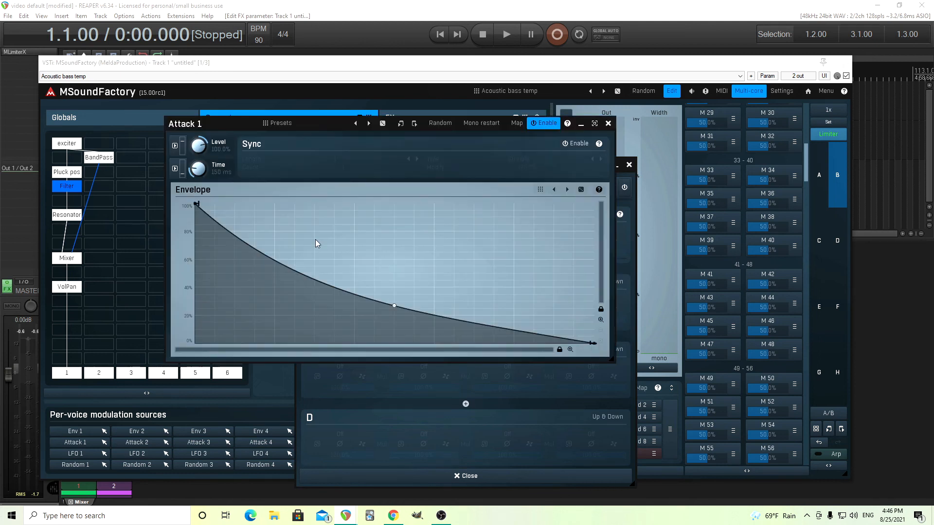
pyautogui.doubleClick(197, 150)
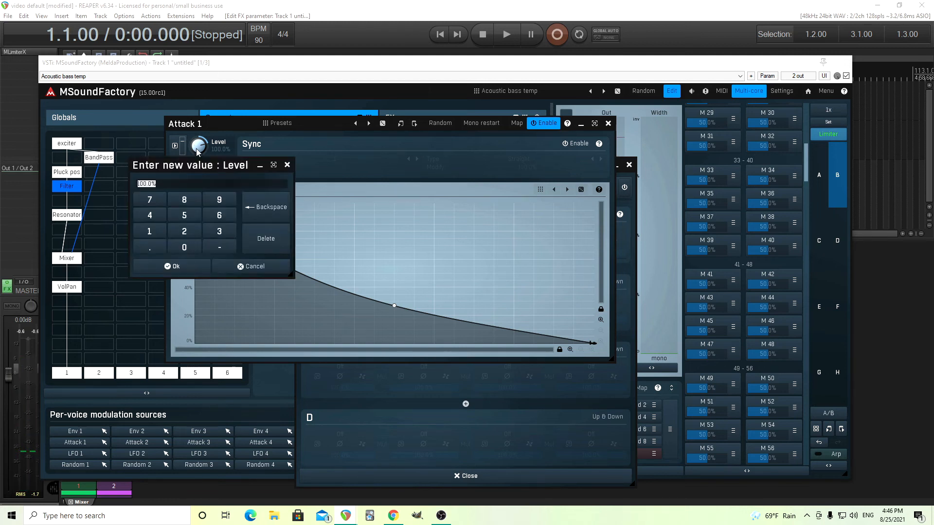
pyautogui.click(185, 215)
pyautogui.click(185, 247)
pyautogui.click(187, 263)
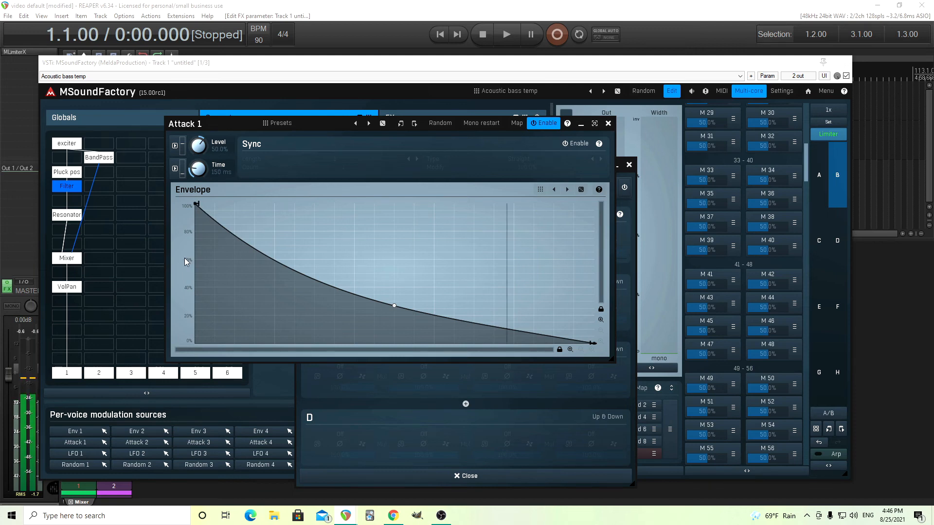
# - Modulate Attack 1's level with Velocity at a raised depth, and close the modulation windows
pyautogui.moveTo(191, 123); pyautogui.dragTo(407, 245)
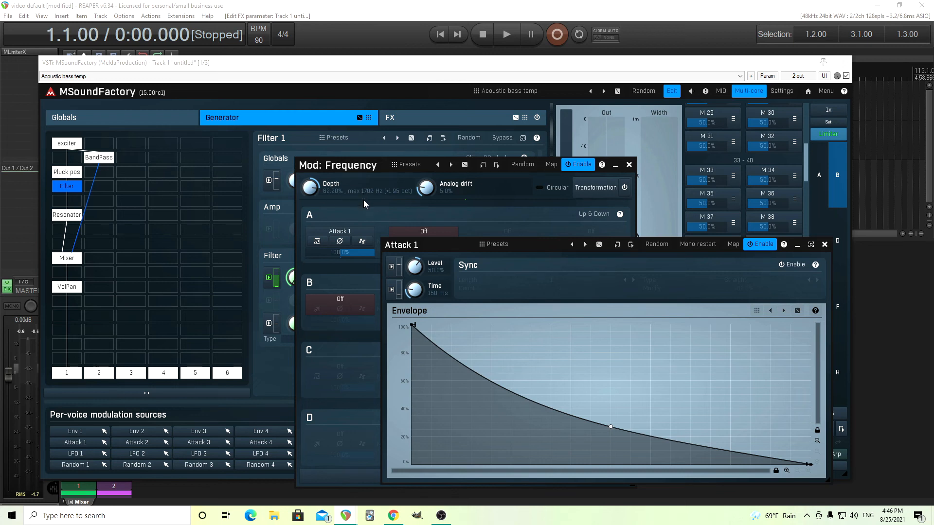
pyautogui.click(391, 268)
pyautogui.click(366, 242)
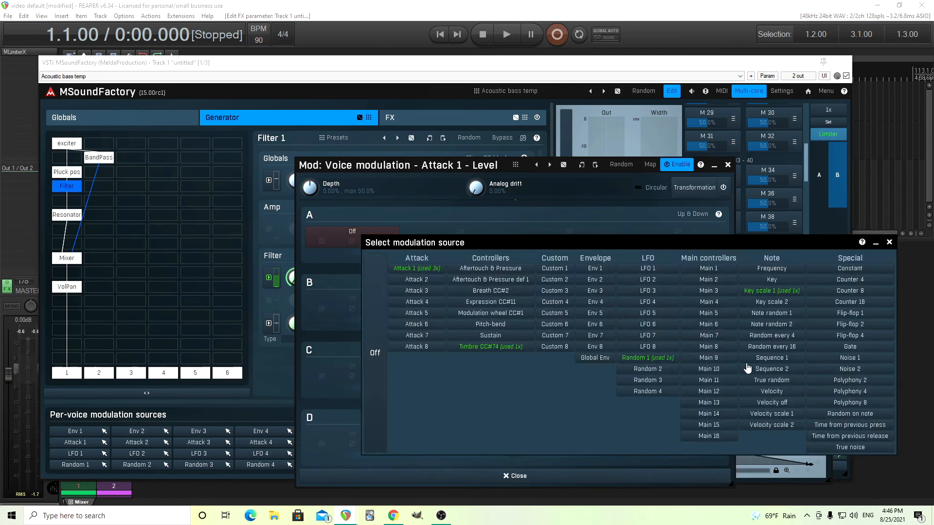
pyautogui.click(780, 392)
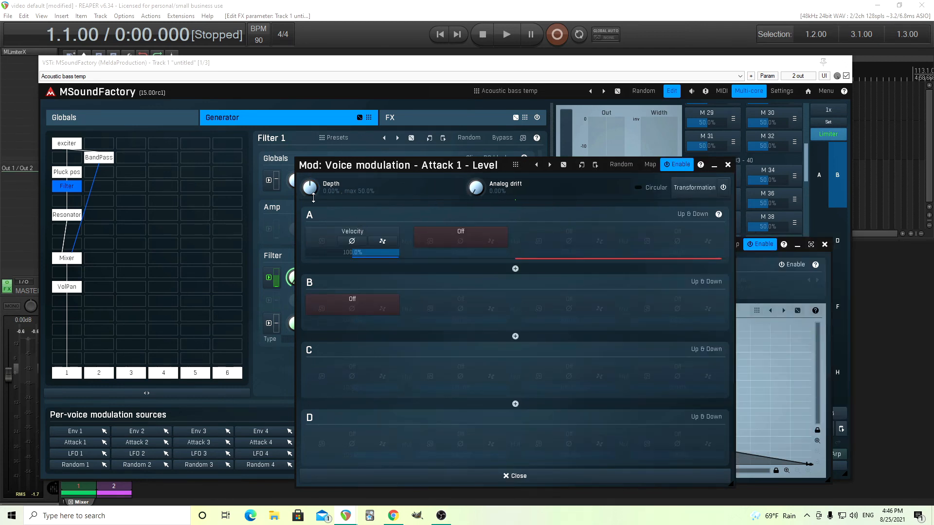
pyautogui.moveTo(310, 188); pyautogui.dragTo(310, 169)
pyautogui.click(728, 165)
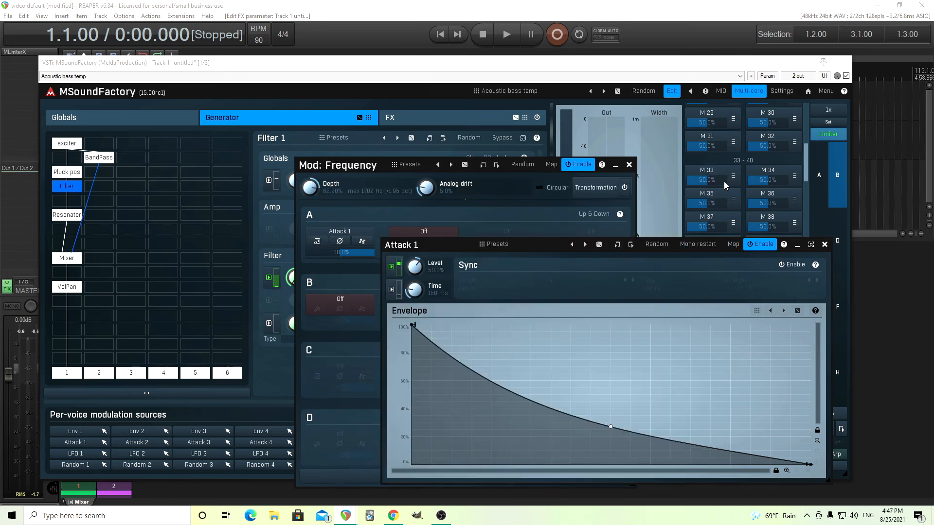
pyautogui.click(824, 244)
pyautogui.click(629, 164)
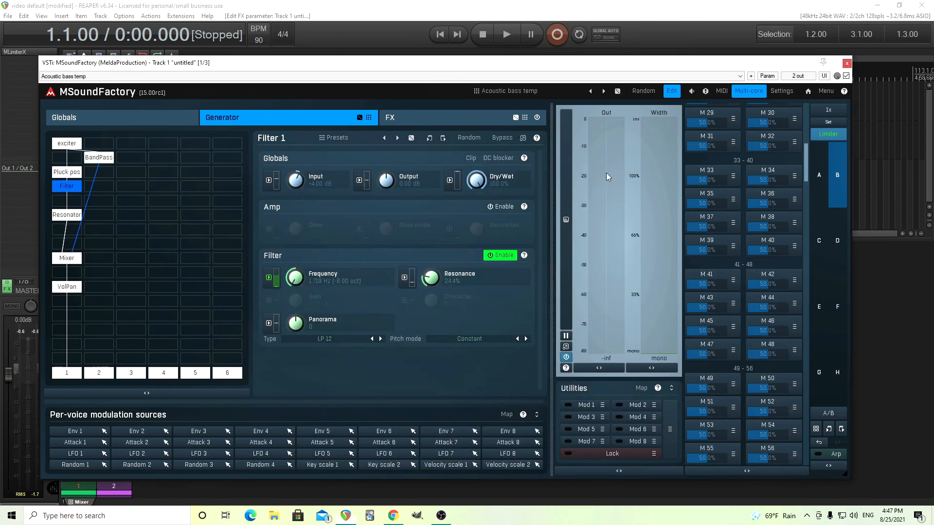
# - Add Velocity as a second source beside Attack 1 in group A of BandPass 1's low-pass frequency modulation
pyautogui.click(103, 159)
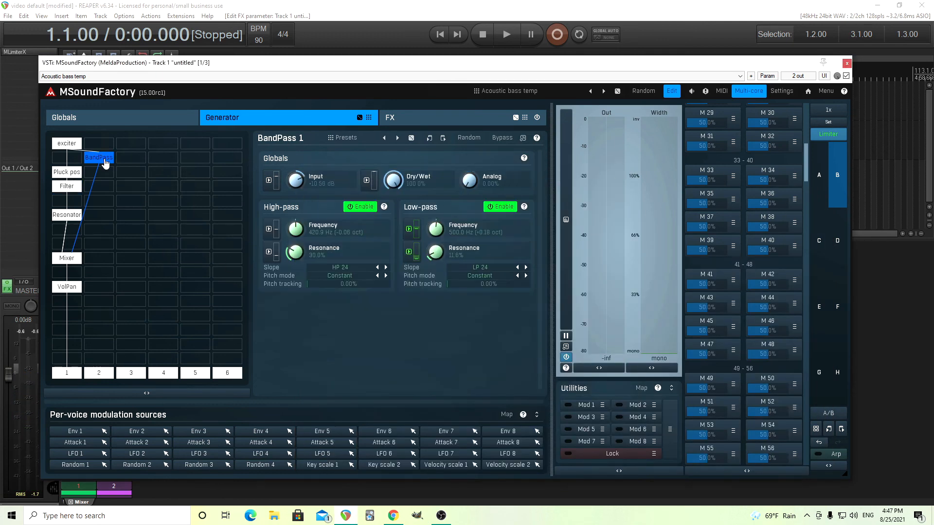
pyautogui.click(409, 230)
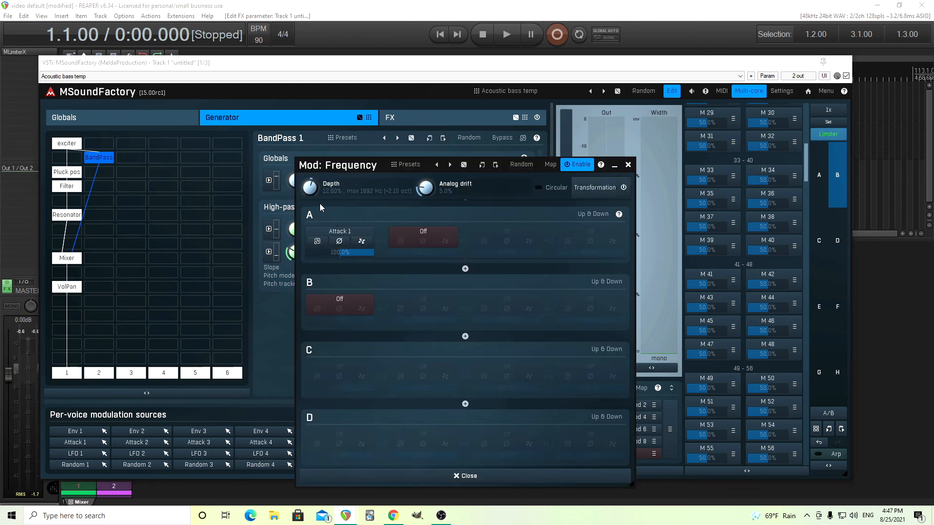
pyautogui.click(415, 235)
pyautogui.click(819, 389)
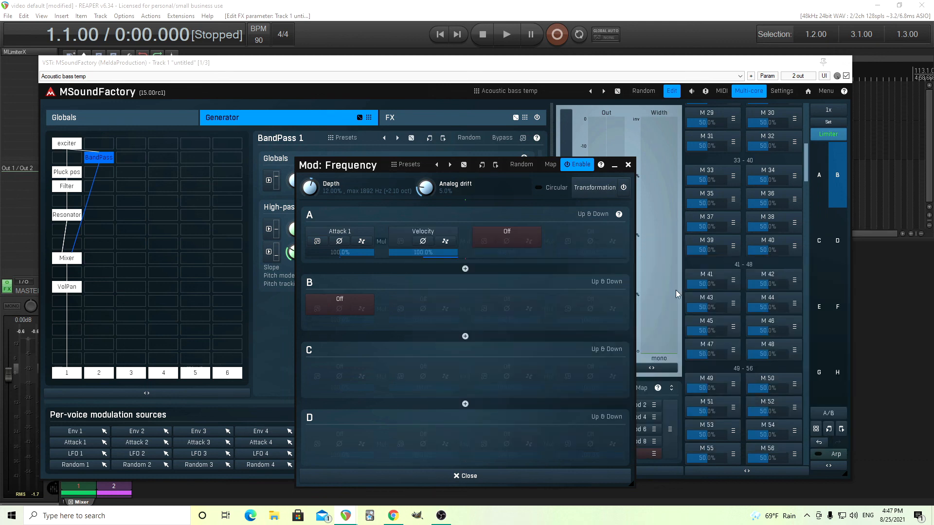
pyautogui.click(627, 165)
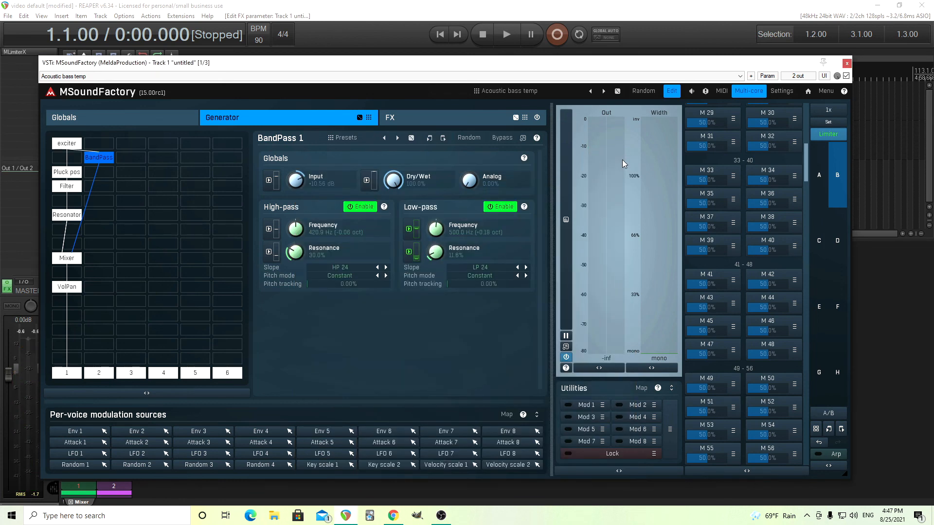